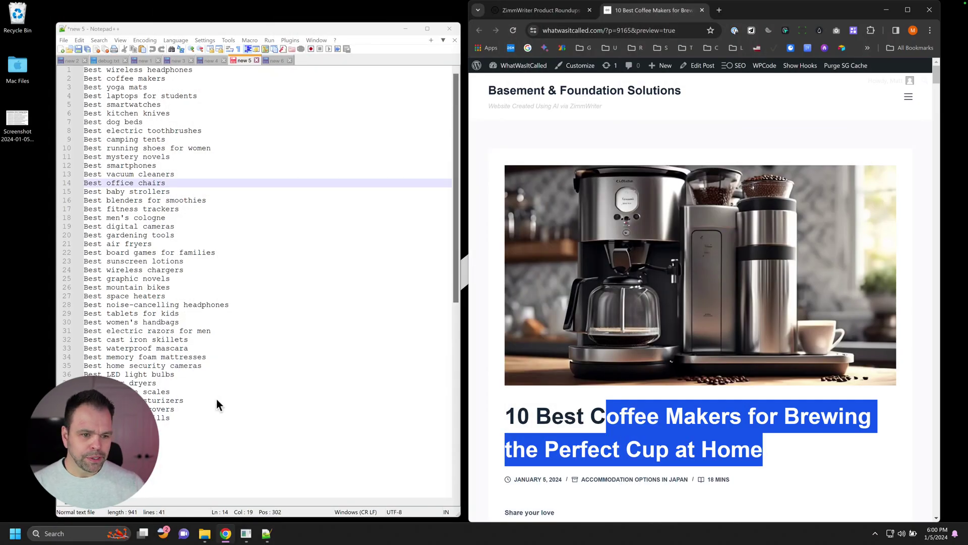
# Step: Read through the Ninja CP307 coffee-maker article, highlighting its feature bullets and paragraphs
pyautogui.click(912, 221)
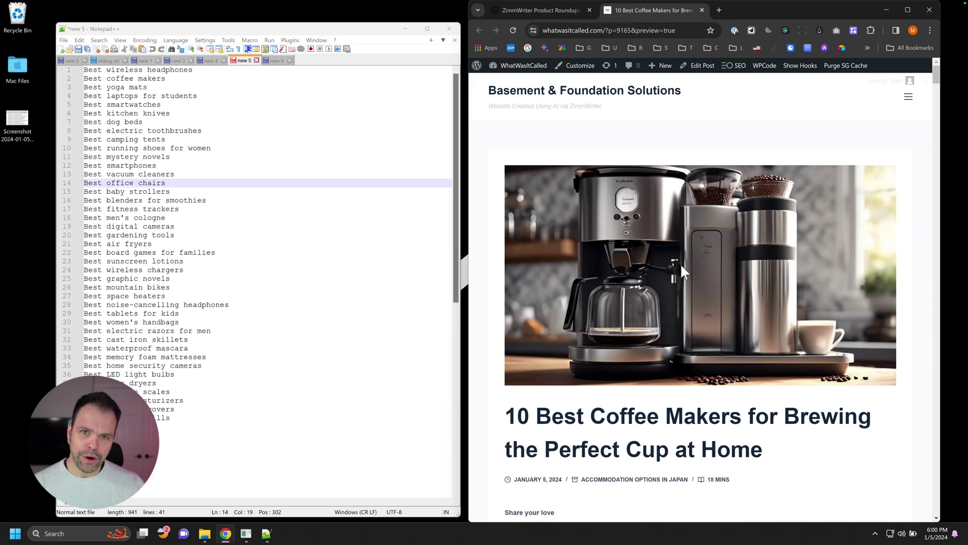
pyautogui.scroll(-8, 680, 263)
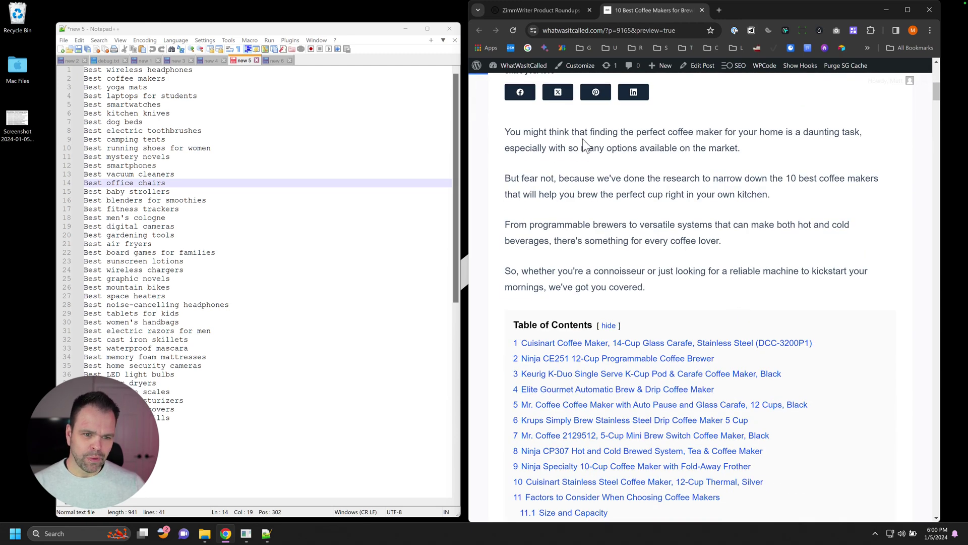
pyautogui.scroll(-14, 640, 199)
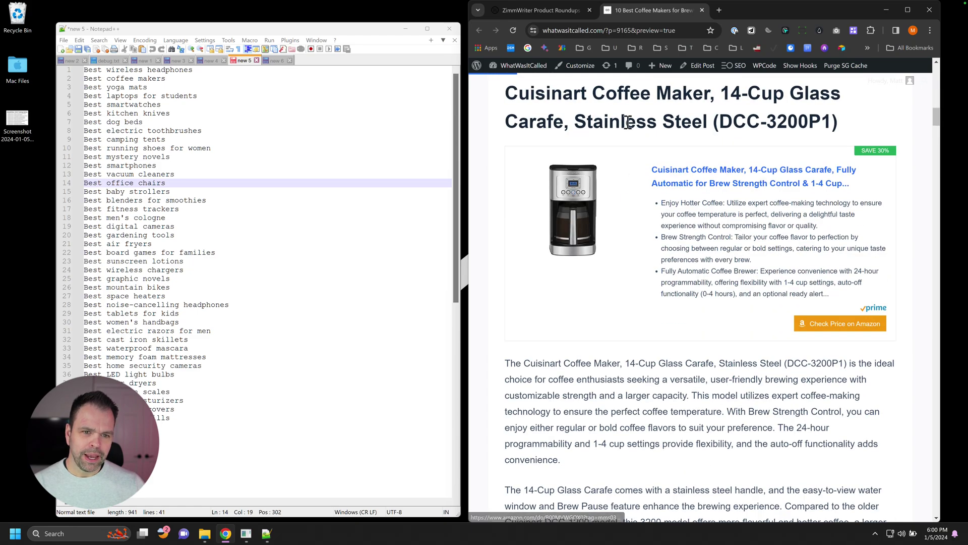
pyautogui.scroll(-2, 653, 141)
pyautogui.scroll(-20, 657, 147)
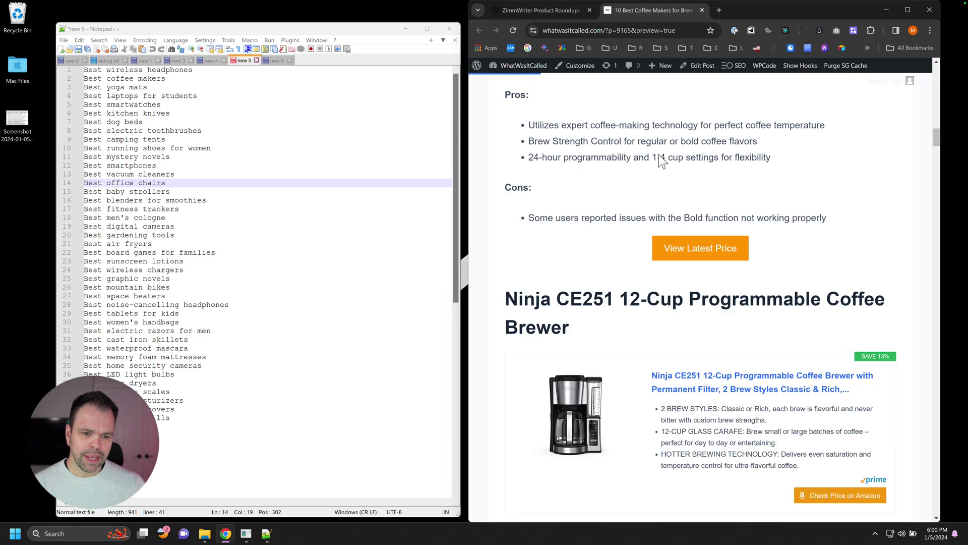
pyautogui.scroll(-20, 664, 190)
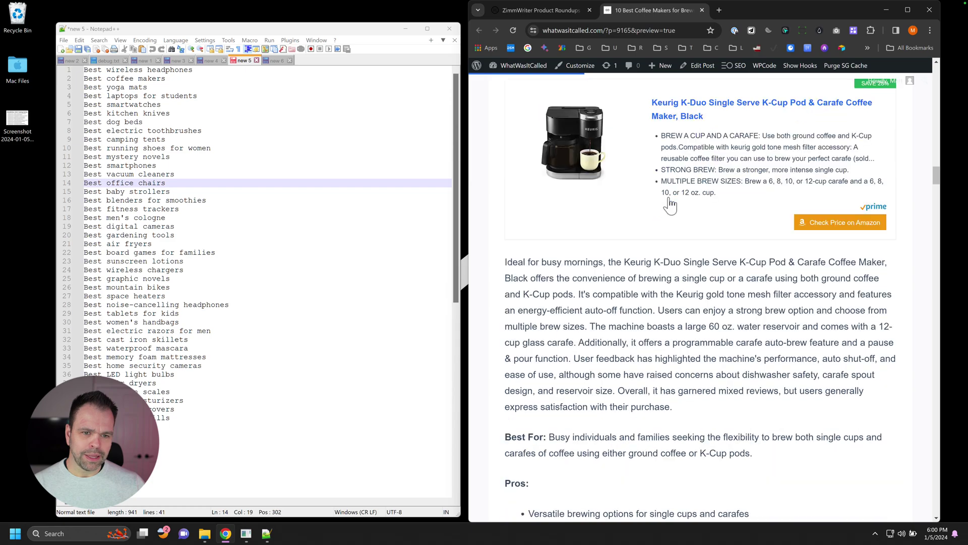
pyautogui.scroll(-20, 659, 250)
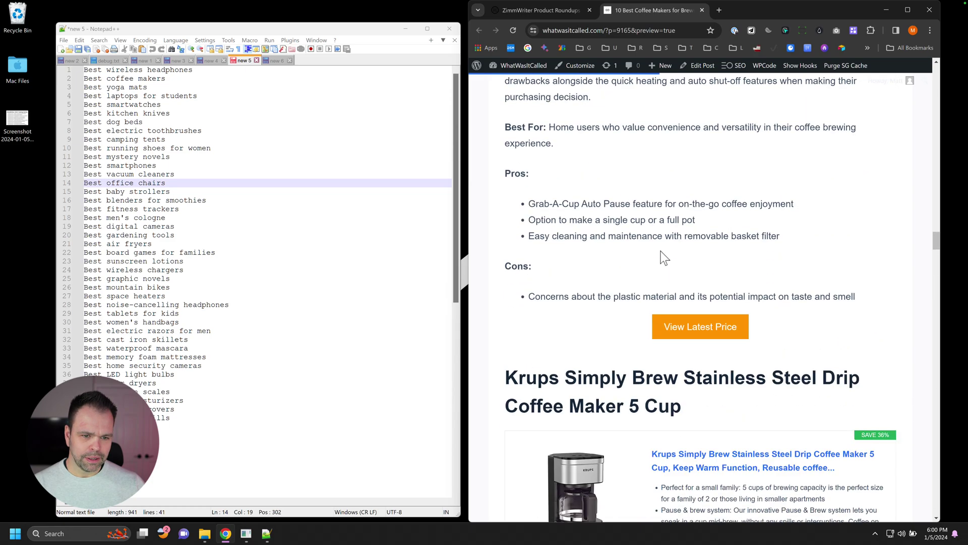
pyautogui.scroll(-20, 664, 252)
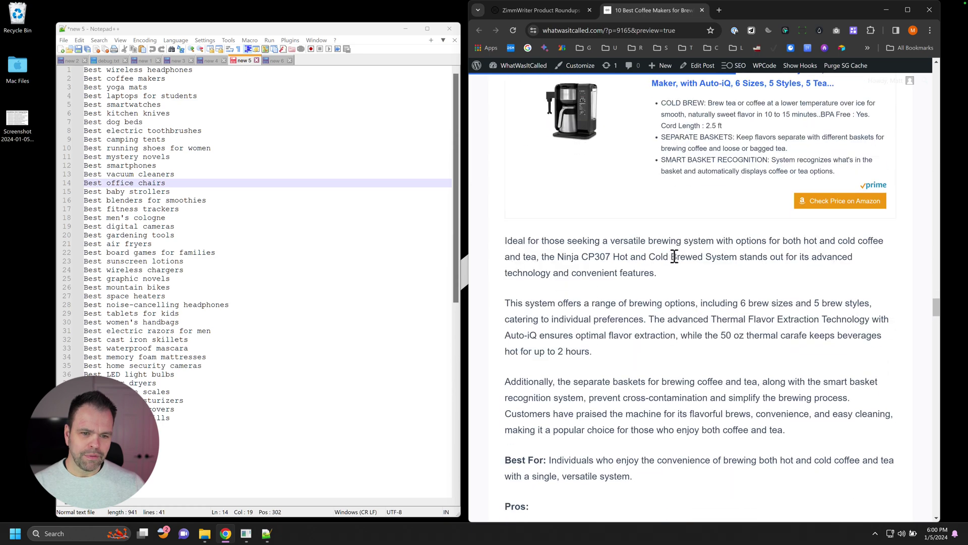
pyautogui.scroll(2, 671, 255)
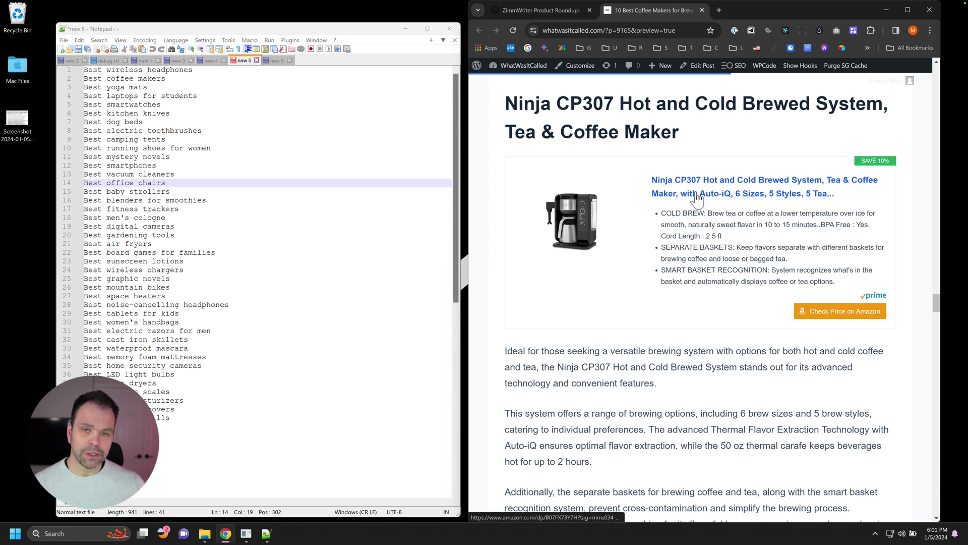
pyautogui.moveTo(661, 214); pyautogui.dragTo(810, 271)
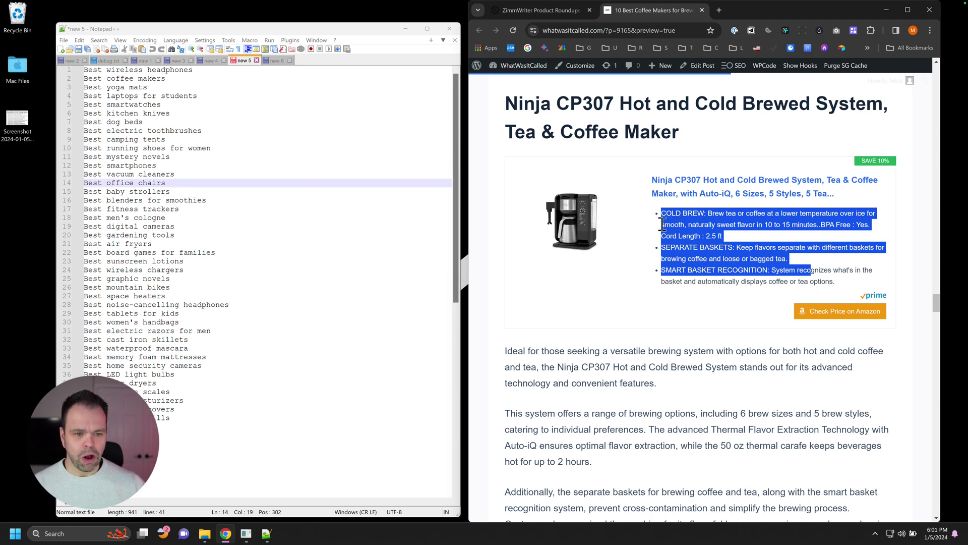
pyautogui.click(760, 382)
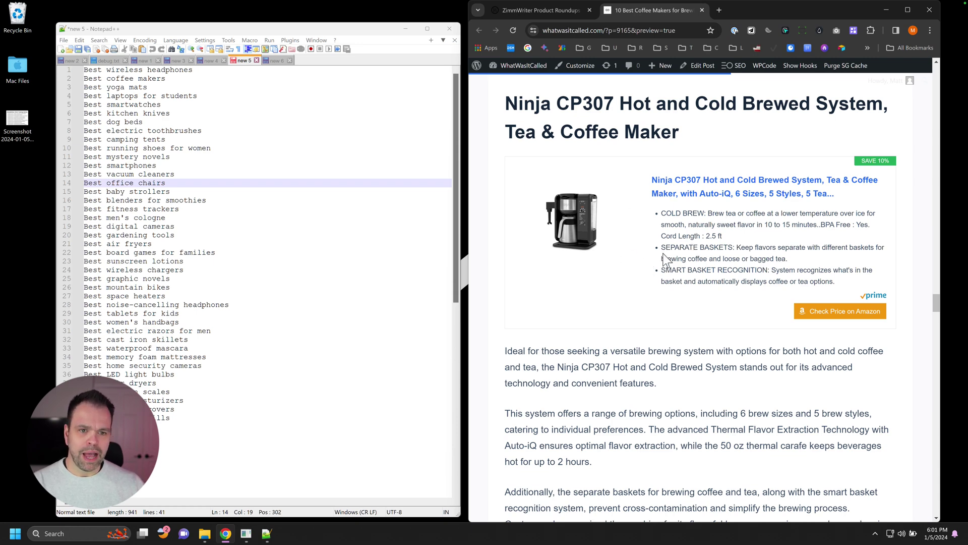
pyautogui.scroll(-5, 665, 259)
pyautogui.scroll(3, 700, 261)
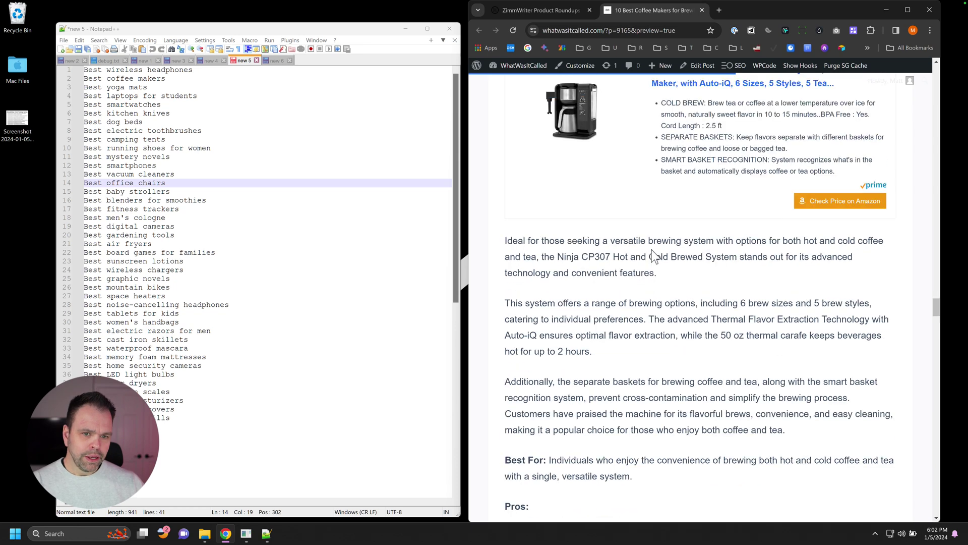
pyautogui.scroll(2, 654, 256)
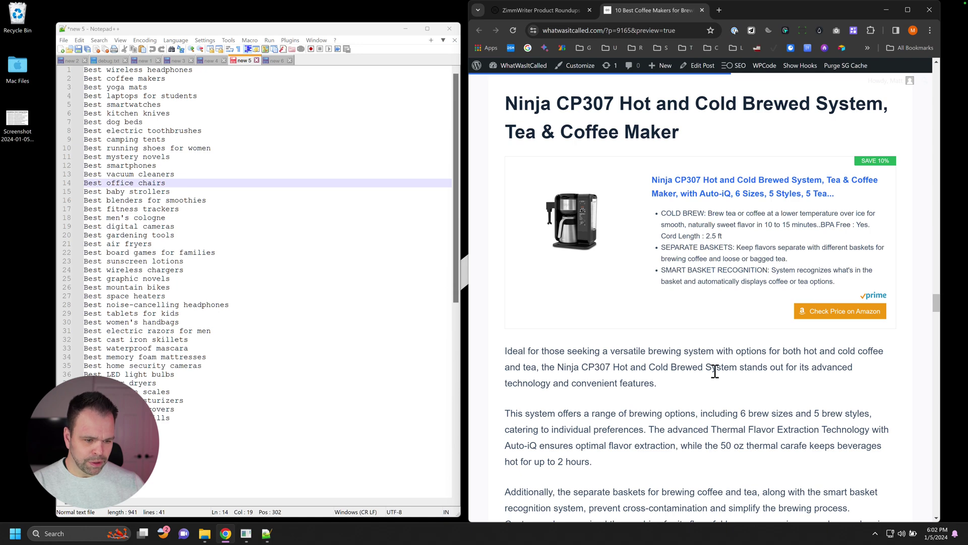
pyautogui.moveTo(549, 352); pyautogui.dragTo(658, 383)
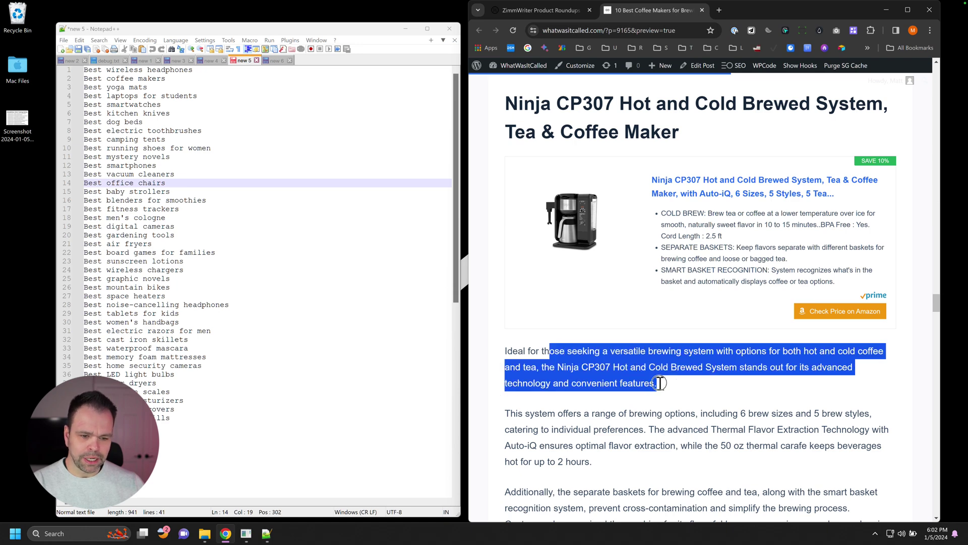
pyautogui.scroll(-2, 676, 402)
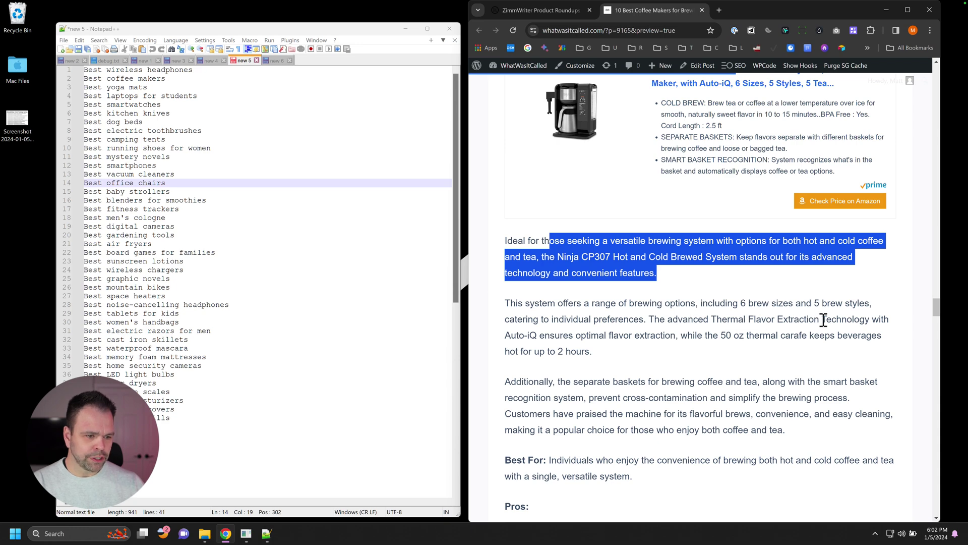
pyautogui.moveTo(530, 335); pyautogui.dragTo(611, 353)
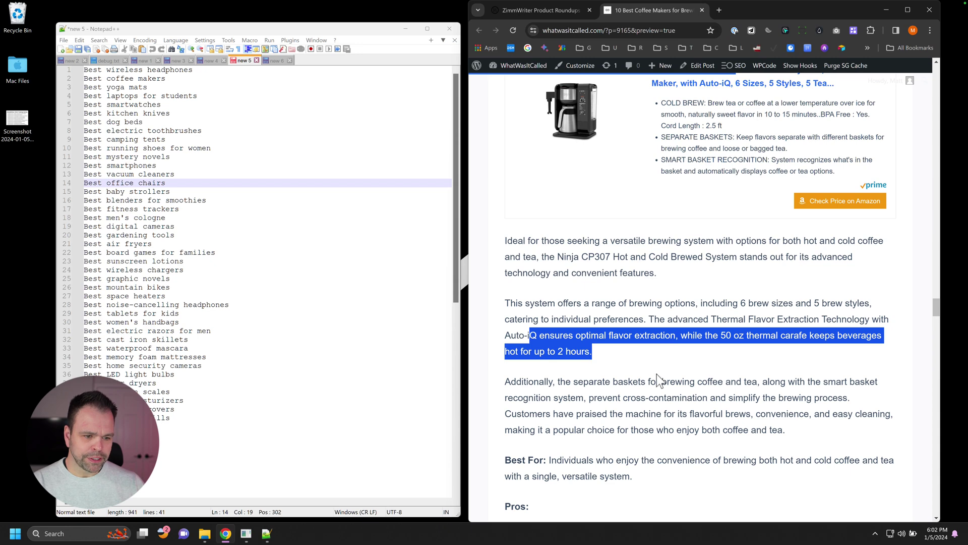
pyautogui.scroll(-2, 660, 380)
pyautogui.moveTo(506, 349); pyautogui.dragTo(645, 363)
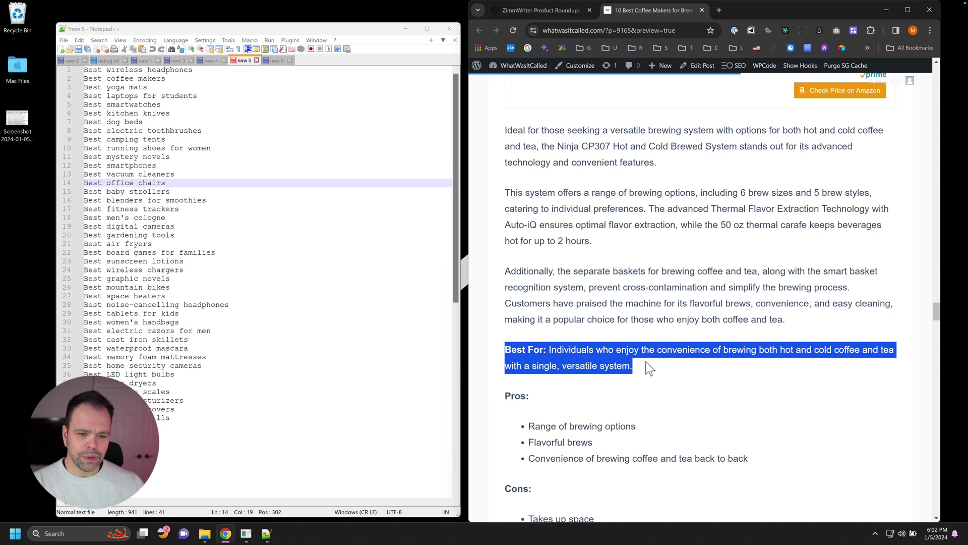
pyautogui.scroll(-4, 656, 373)
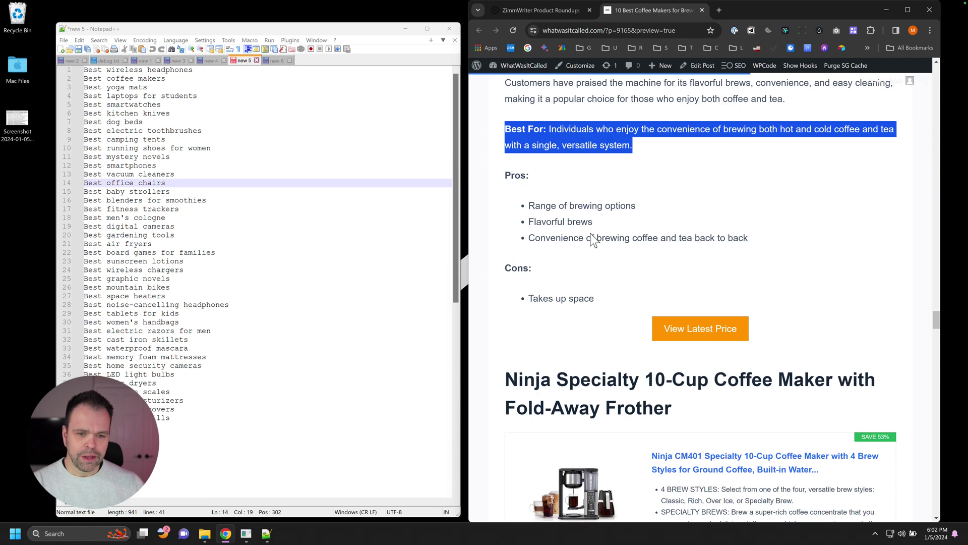
pyautogui.scroll(-17, 592, 240)
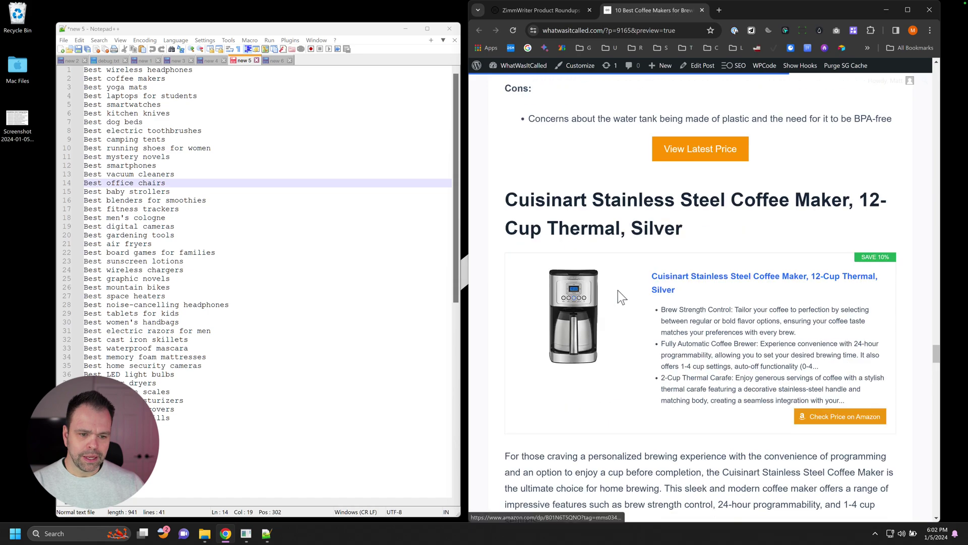
pyautogui.scroll(-15, 620, 298)
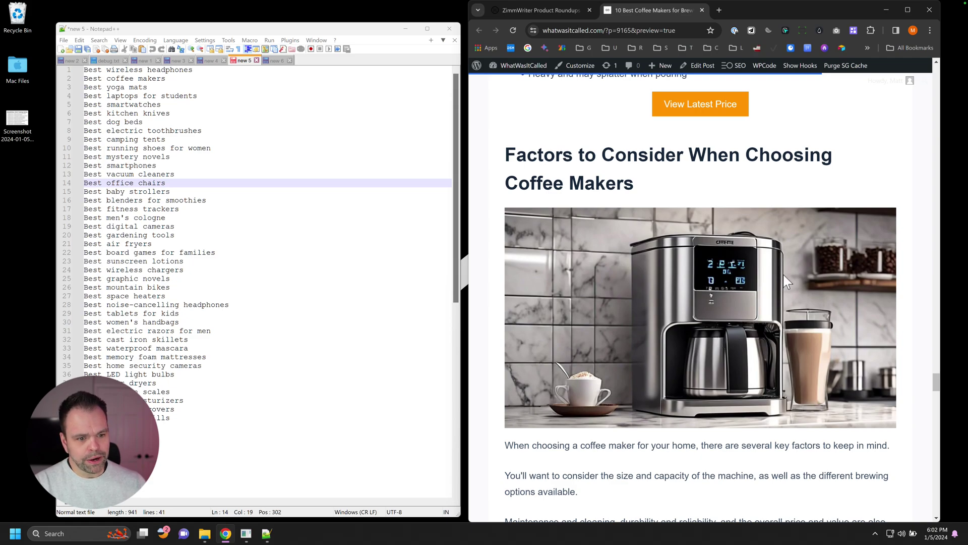
pyautogui.scroll(-20, 720, 358)
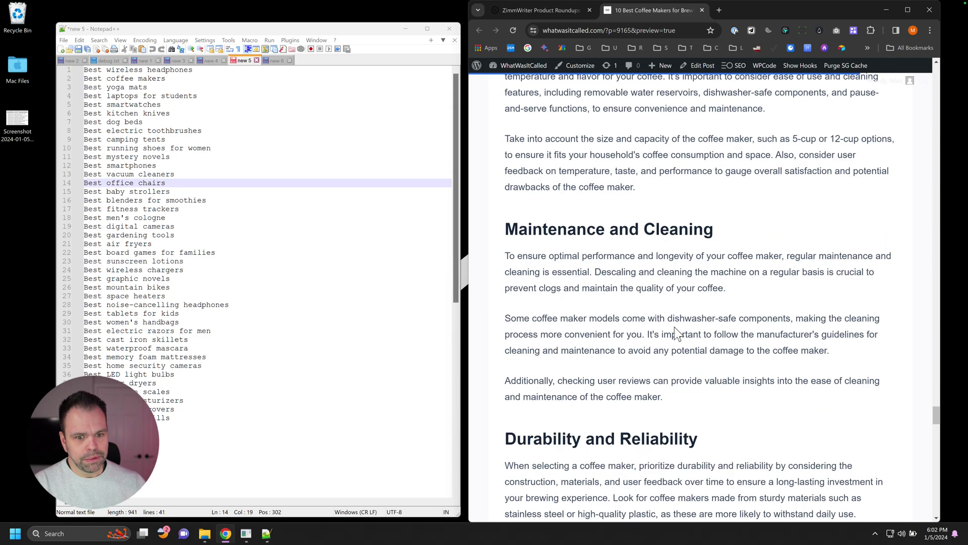
pyautogui.scroll(-16, 666, 325)
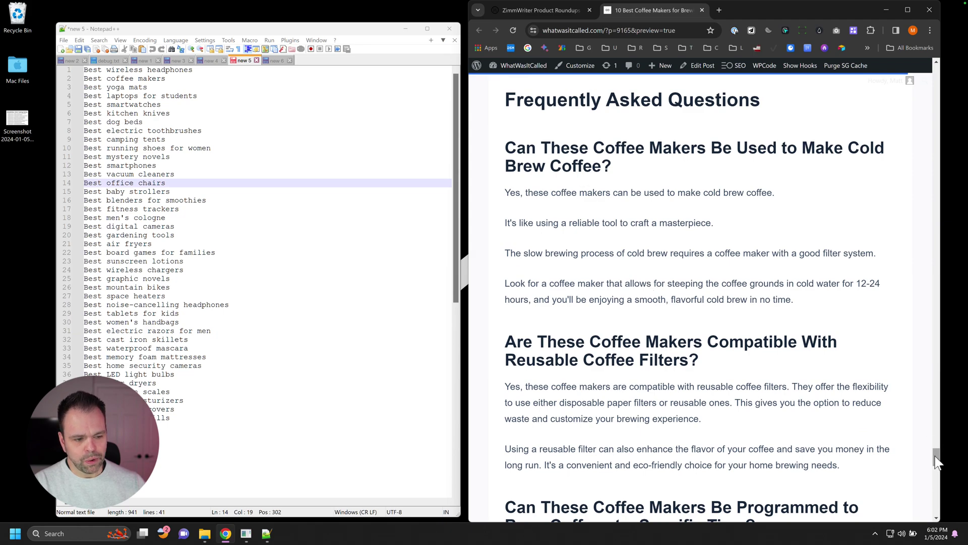
pyautogui.moveTo(935, 455); pyautogui.dragTo(925, 64)
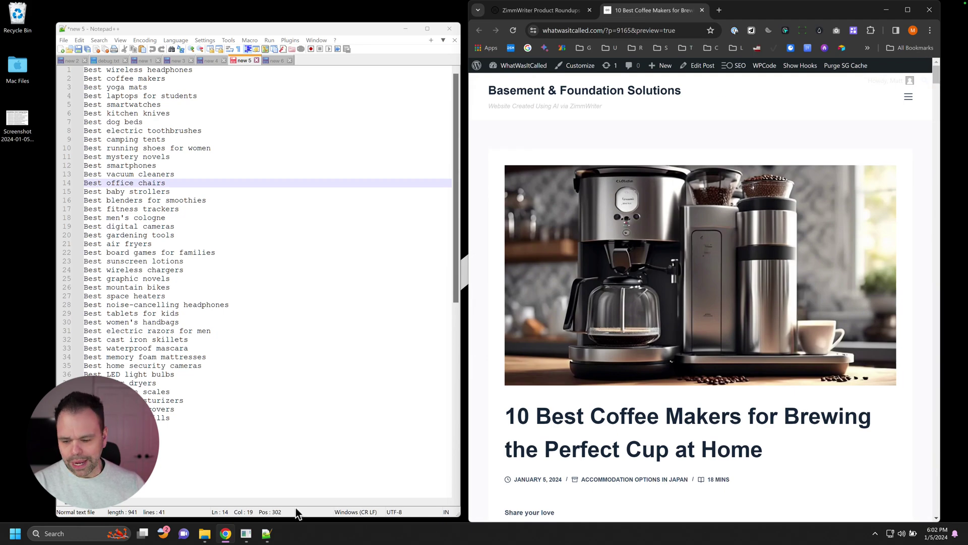
# Step: Launch Product Roundup from the AI Vault, move it aside, and place the caret in its product list
pyautogui.click(253, 533)
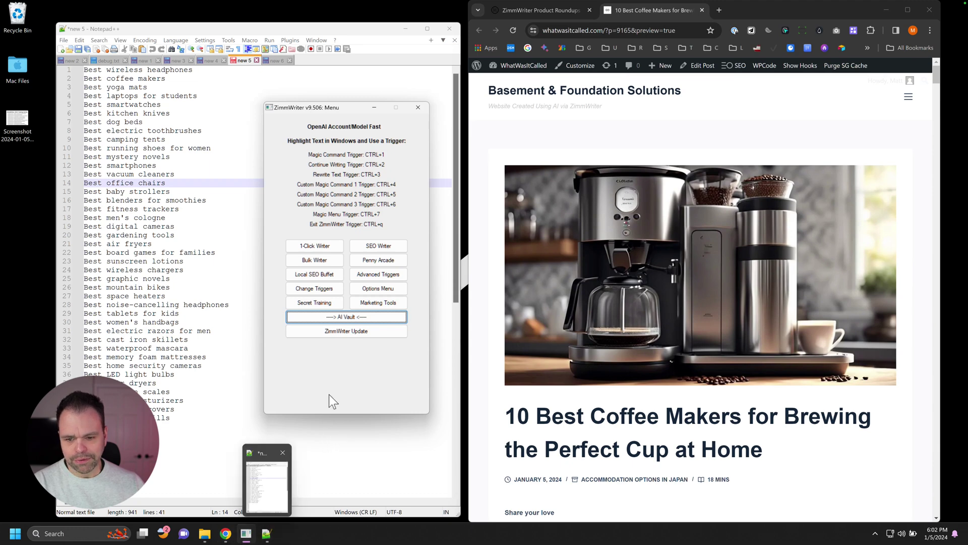
pyautogui.click(350, 317)
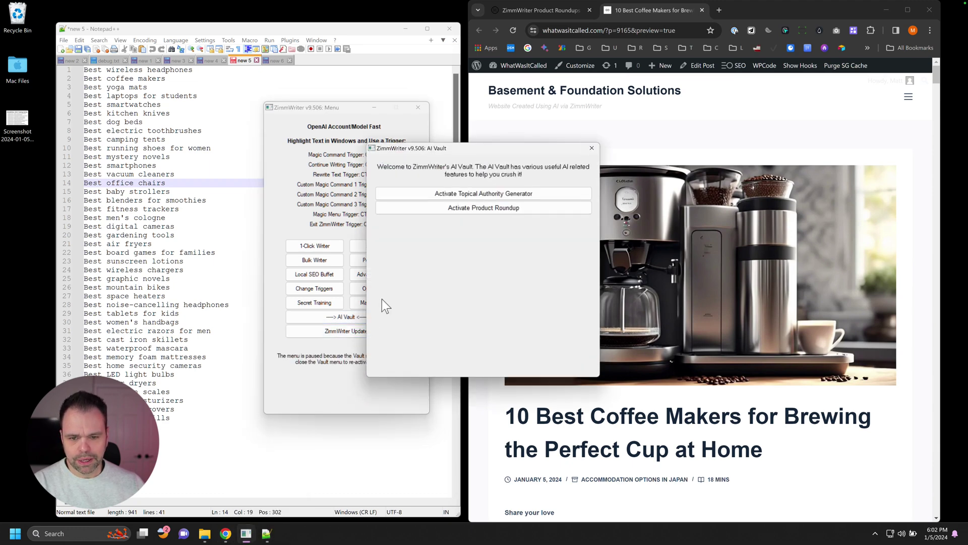
pyautogui.click(512, 209)
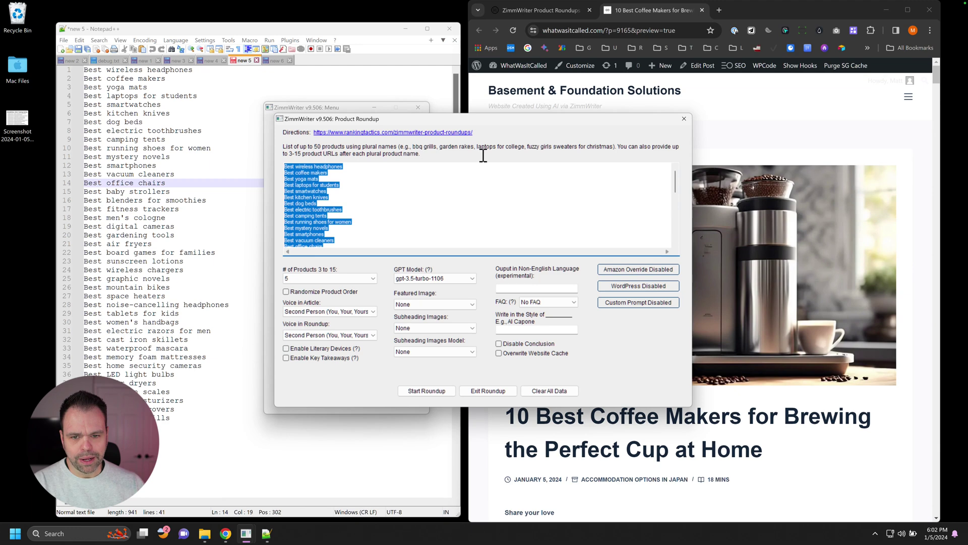
pyautogui.moveTo(452, 116); pyautogui.dragTo(543, 132)
pyautogui.click(443, 197)
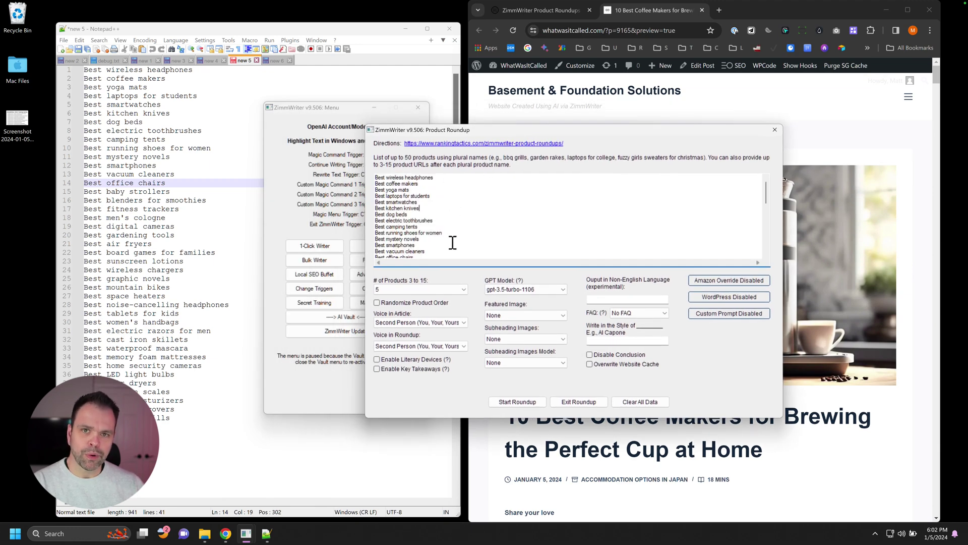
pyautogui.doubleClick(381, 177)
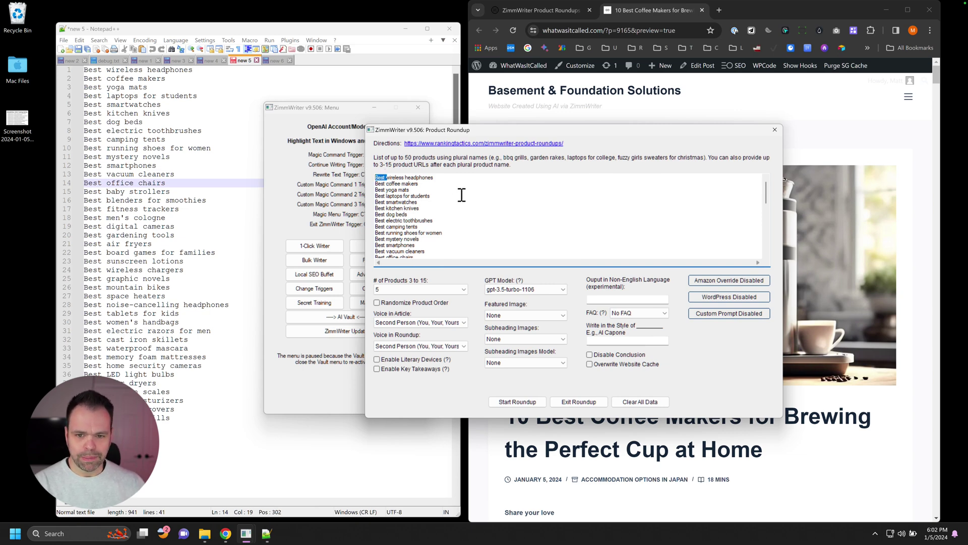
pyautogui.click(464, 222)
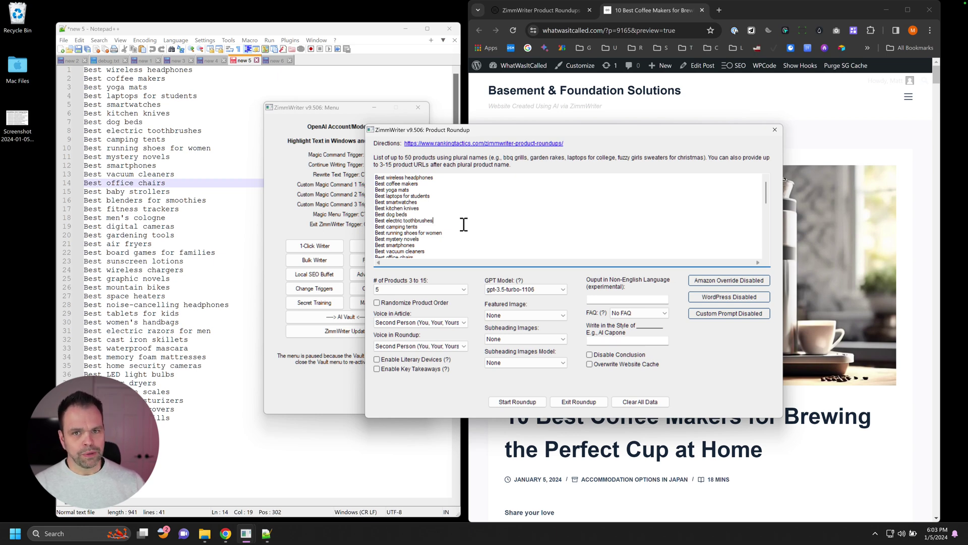
pyautogui.click(452, 179)
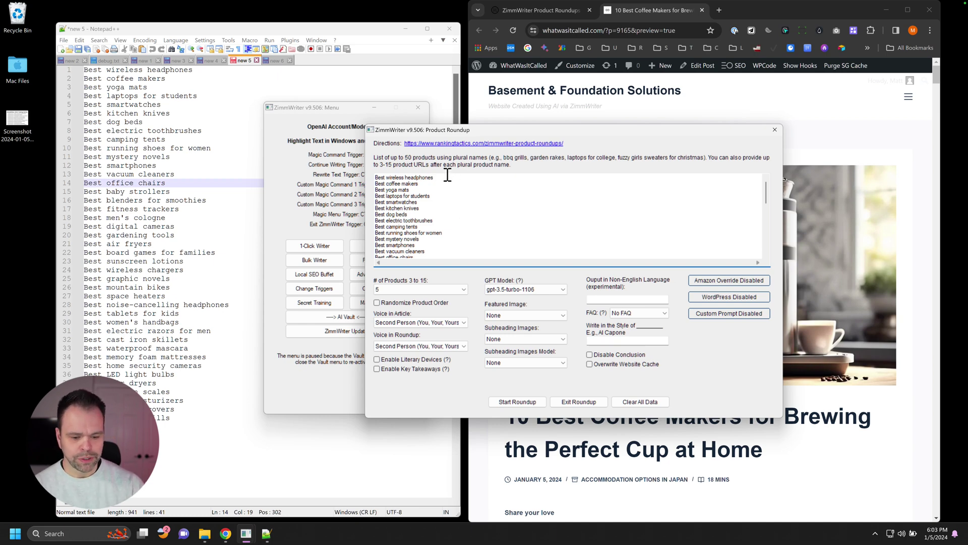
pyautogui.press('Return')
pyautogui.write('u')
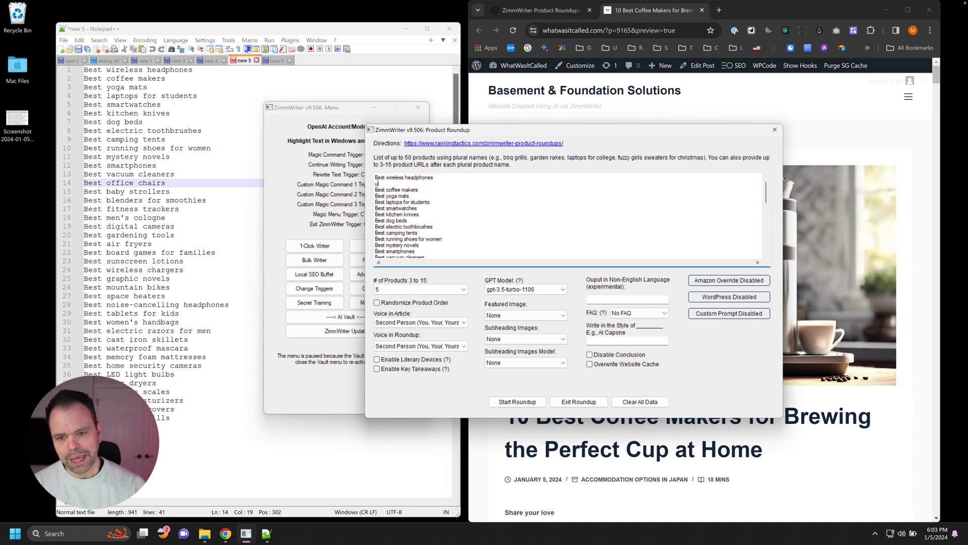
pyautogui.write('rl 1 to best buy')
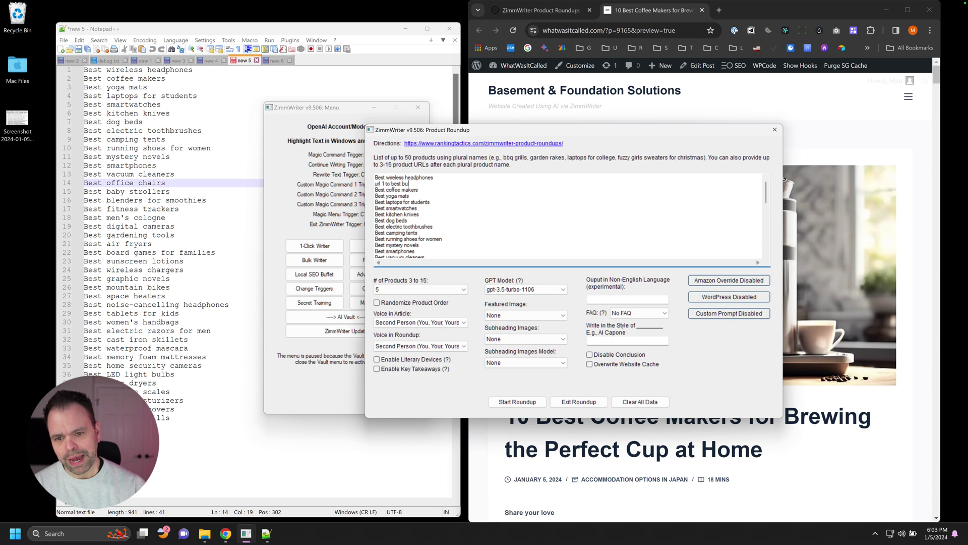
pyautogui.press('Return')
pyautogui.write('url 2 to ')
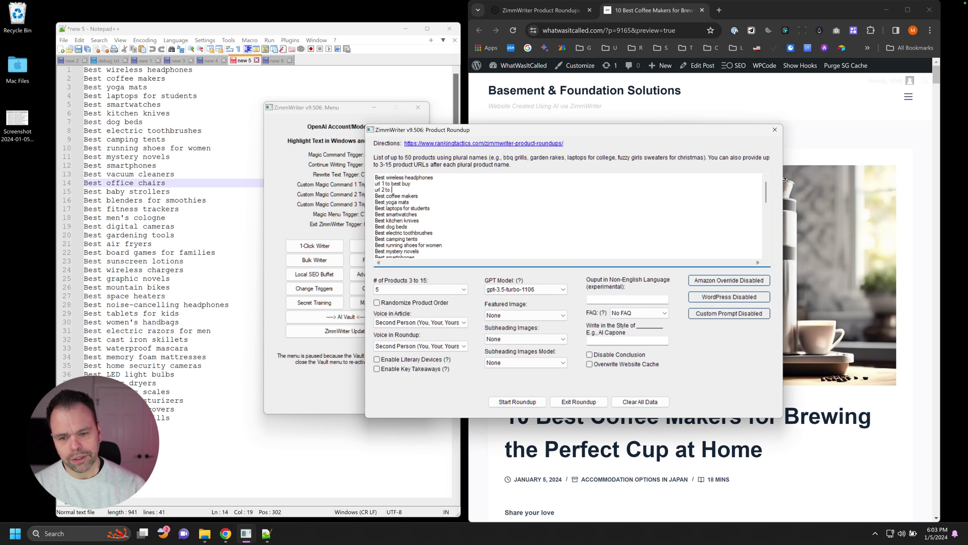
pyautogui.write('circuit city')
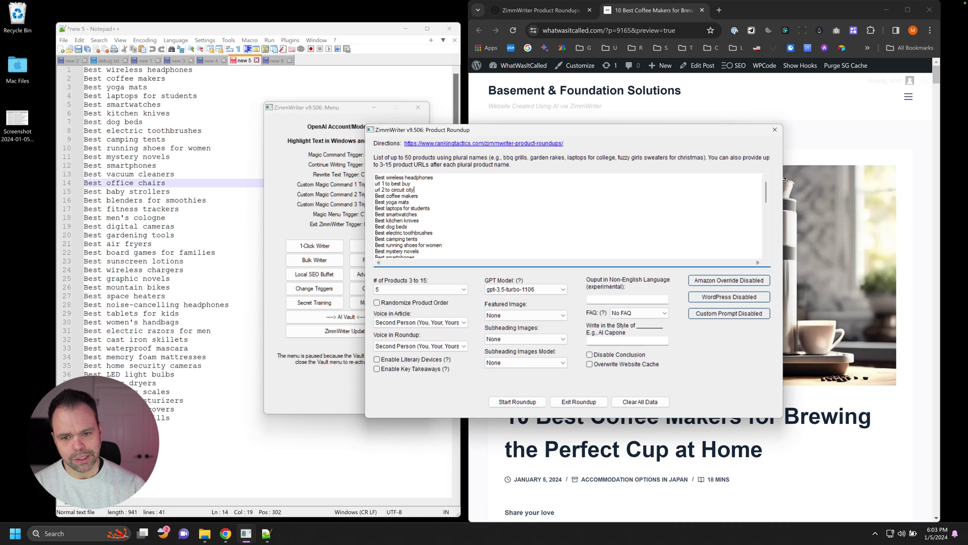
pyautogui.press('Return')
pyautogui.write('url 3 to ')
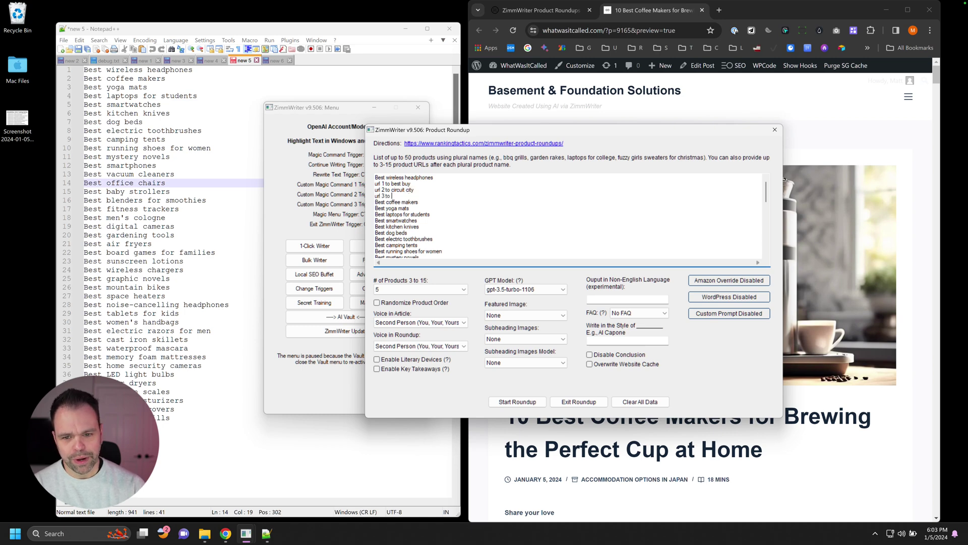
pyautogui.write('wherever')
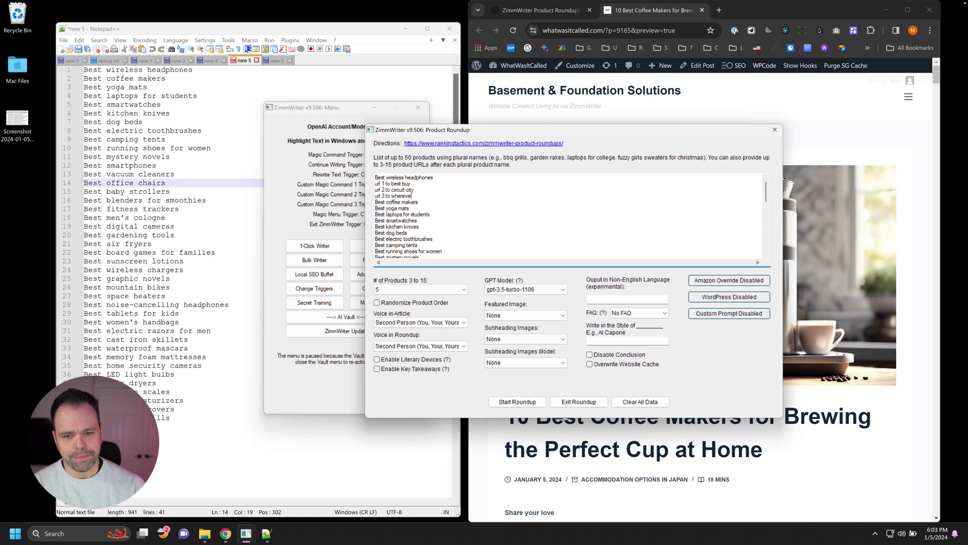
pyautogui.moveTo(417, 195); pyautogui.dragTo(382, 180)
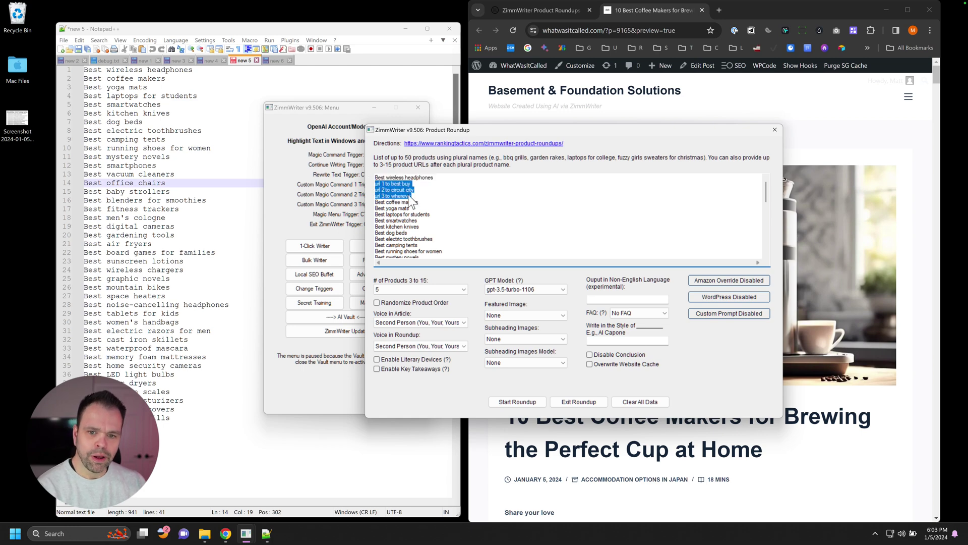
pyautogui.press('BackSpace')
pyautogui.press('BackSpace')
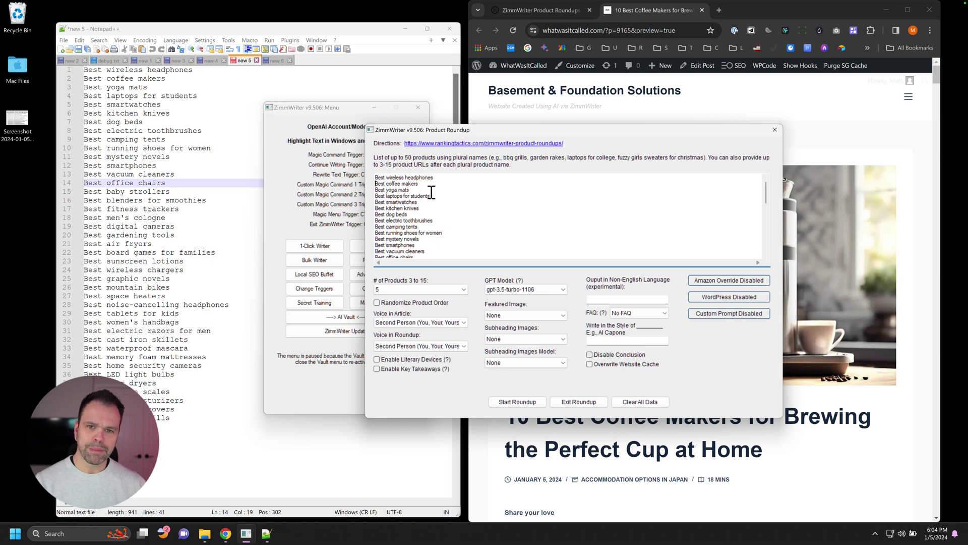
# Step: Replace the product list with 'wireless headphones' and run the roundup, letting ZimmWriter find Amazon URLs
pyautogui.doubleClick(380, 177)
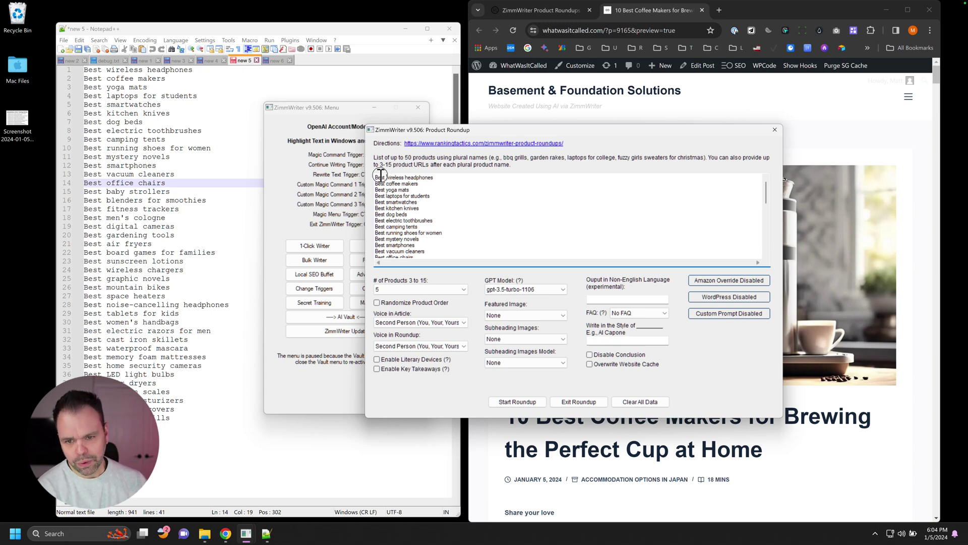
pyautogui.hotkey('ctrl', 'a')
pyautogui.write('wireless headphones')
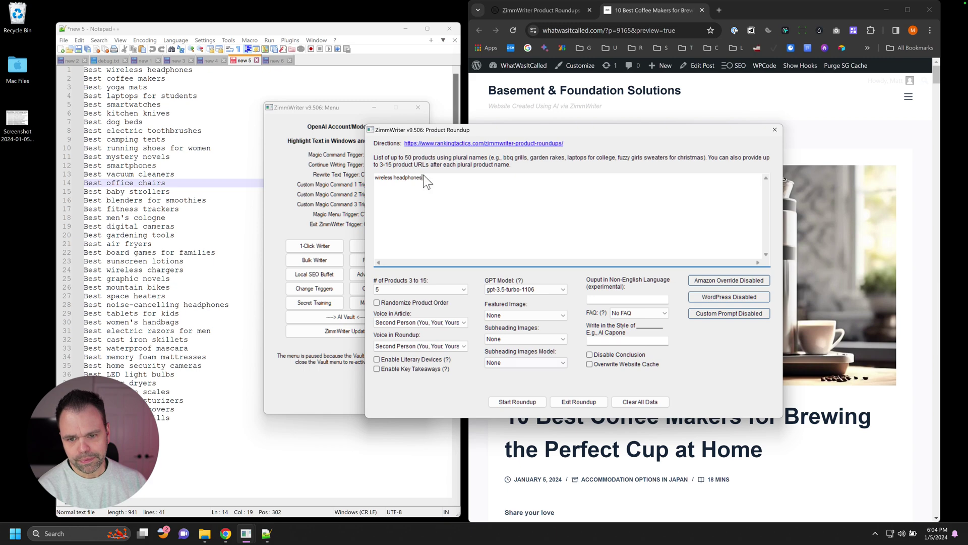
pyautogui.click(521, 402)
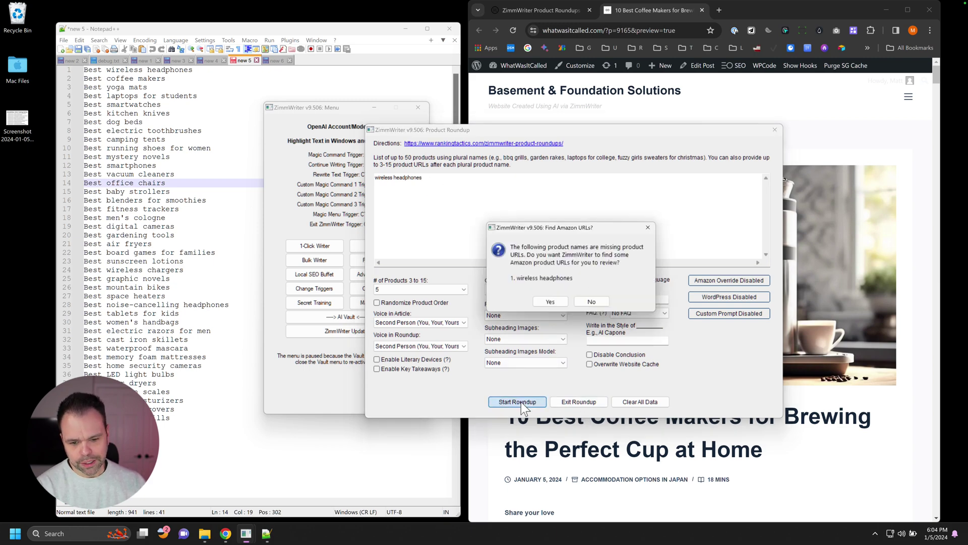
pyautogui.click(552, 304)
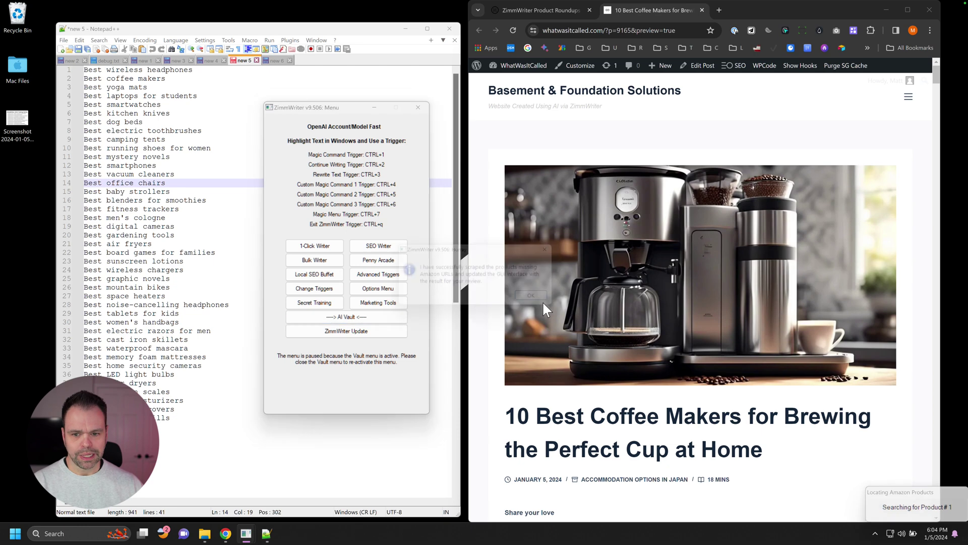
pyautogui.click(548, 302)
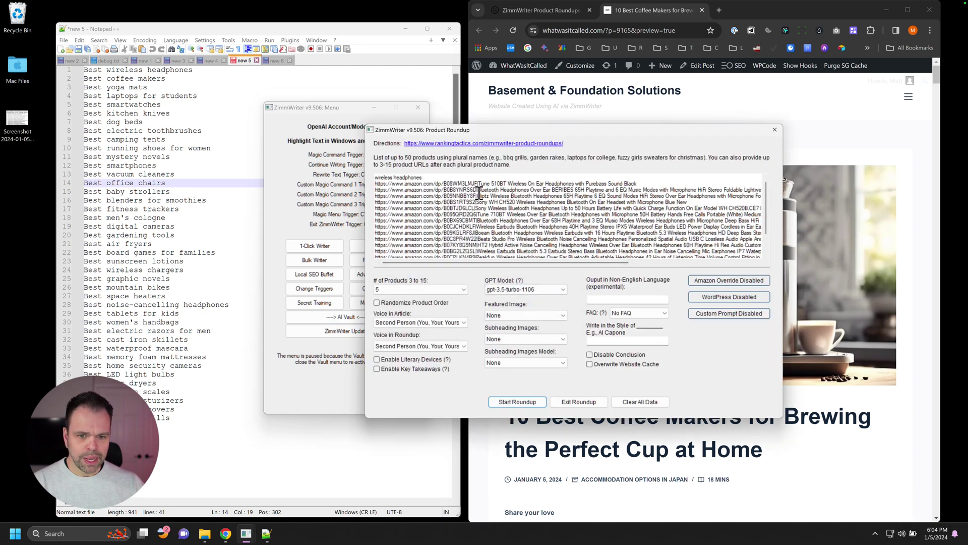
# Step: Inspect the first Amazon URL lines under wireless headphones in the product list
pyautogui.moveTo(436, 184); pyautogui.dragTo(650, 182)
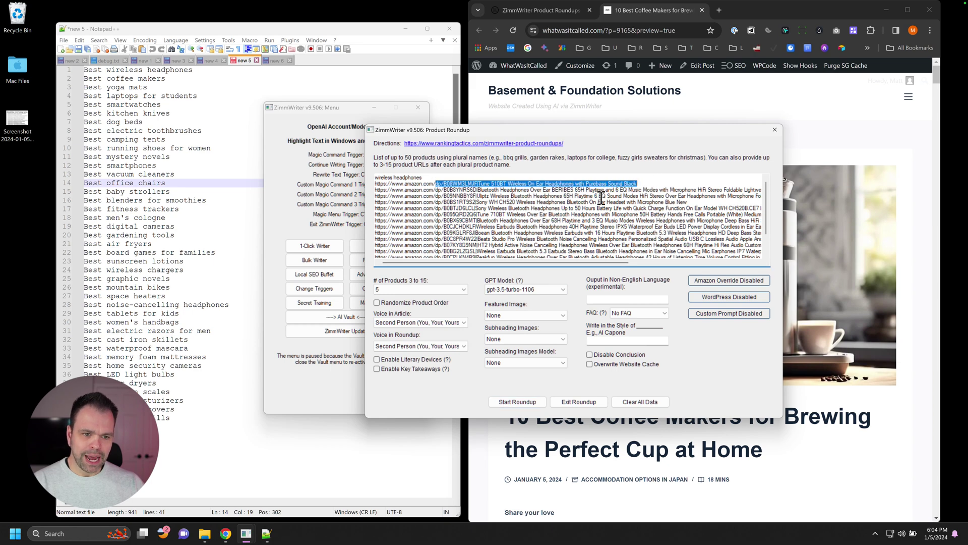
pyautogui.click(507, 202)
pyautogui.click(479, 182)
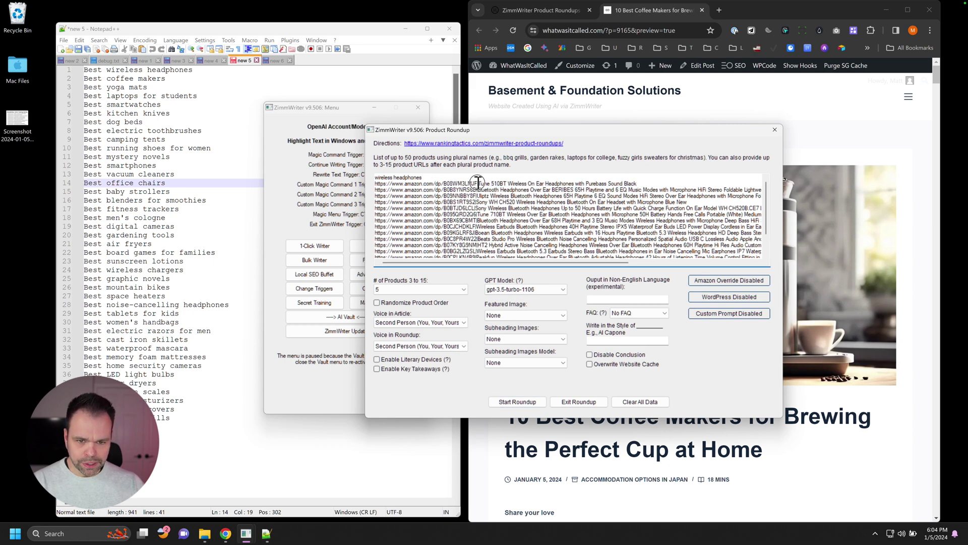
pyautogui.doubleClick(477, 182)
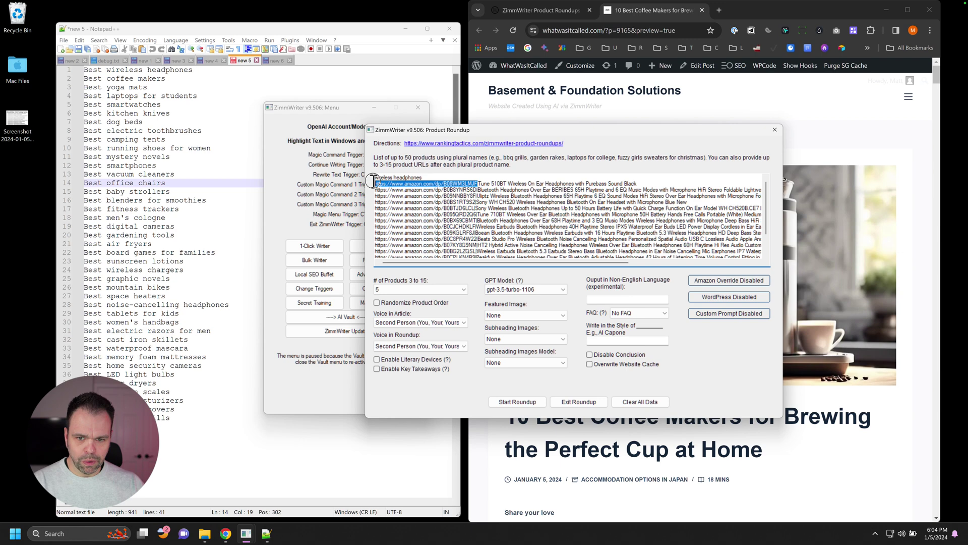
pyautogui.click(480, 182)
pyautogui.moveTo(480, 182); pyautogui.dragTo(656, 188)
pyautogui.click(652, 188)
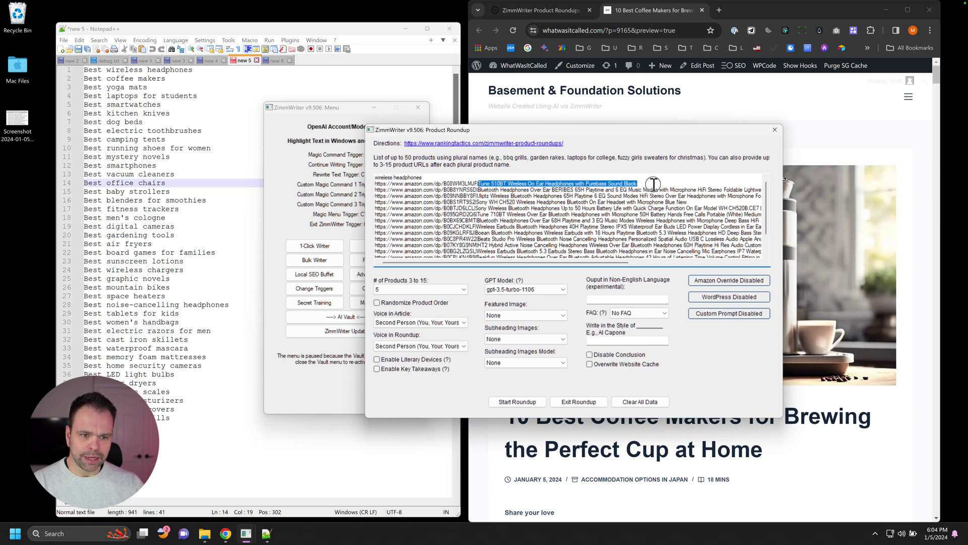
pyautogui.scroll(-1, 541, 216)
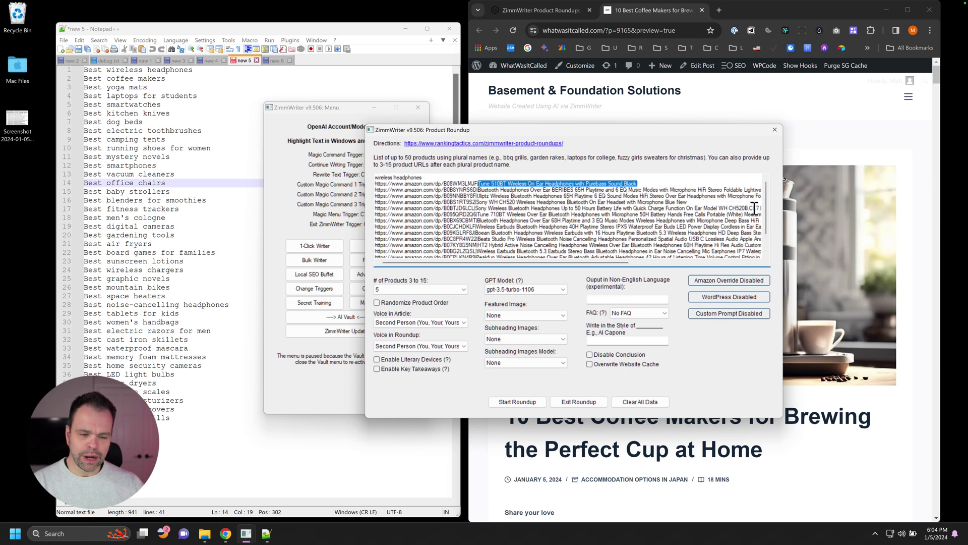
pyautogui.scroll(1, 515, 227)
pyautogui.moveTo(714, 202); pyautogui.dragTo(363, 195)
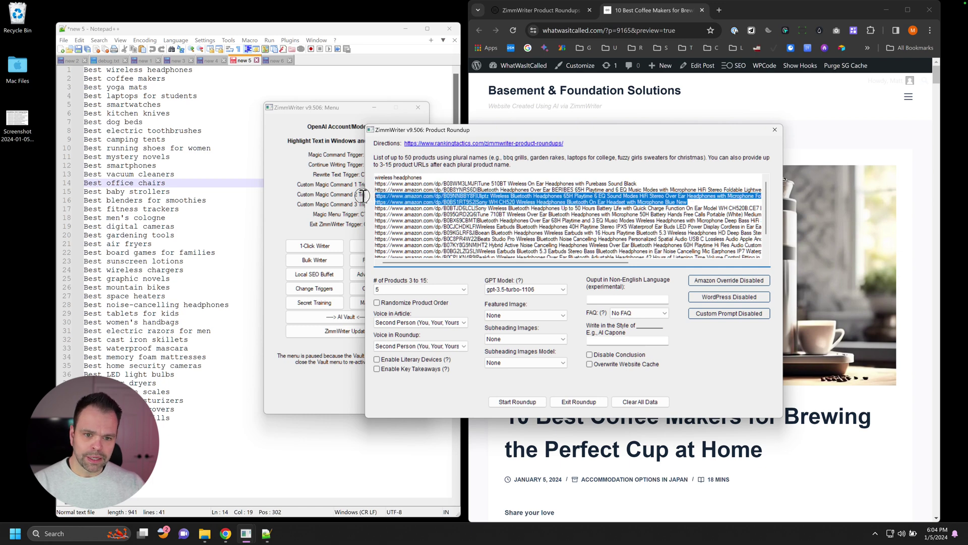
pyautogui.click(510, 214)
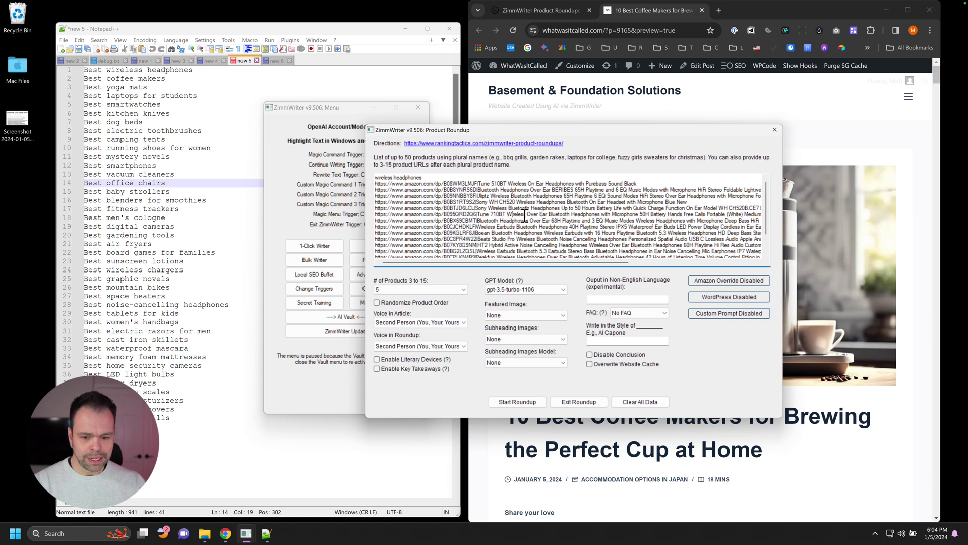
# Step: Copy the whole product list over the contents of Notepad++ tab 'new 6', then paste it back into ZimmWriter
pyautogui.hotkey('ctrl', 'a')
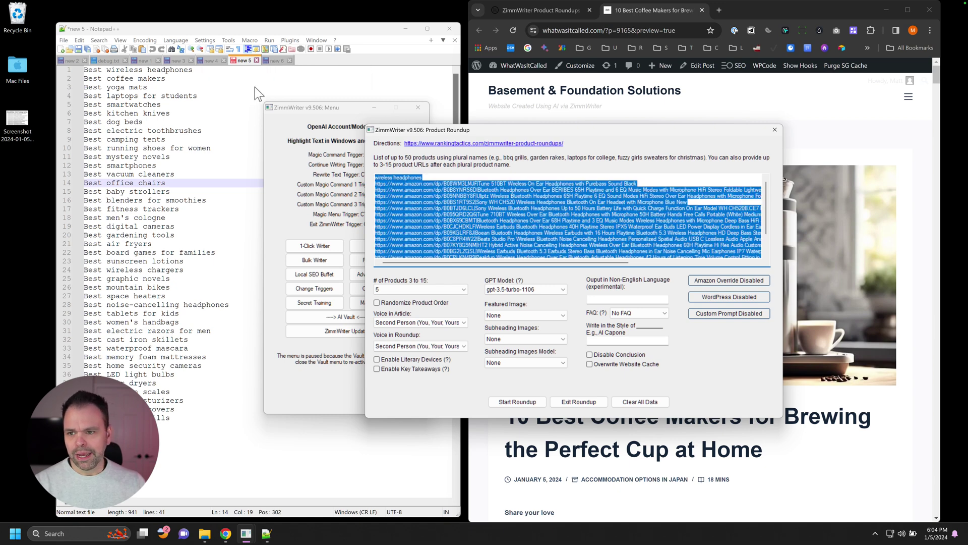
pyautogui.click(276, 61)
pyautogui.hotkey('ctrl', 'a')
pyautogui.hotkey('ctrl', 'v')
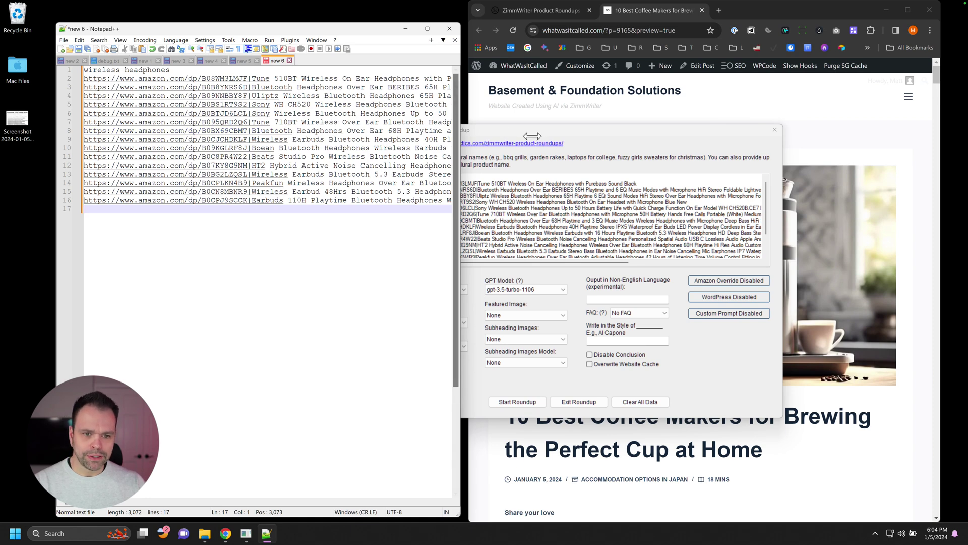
pyautogui.click(588, 158)
pyautogui.hotkey('ctrl', 'a')
pyautogui.hotkey('ctrl', 'v')
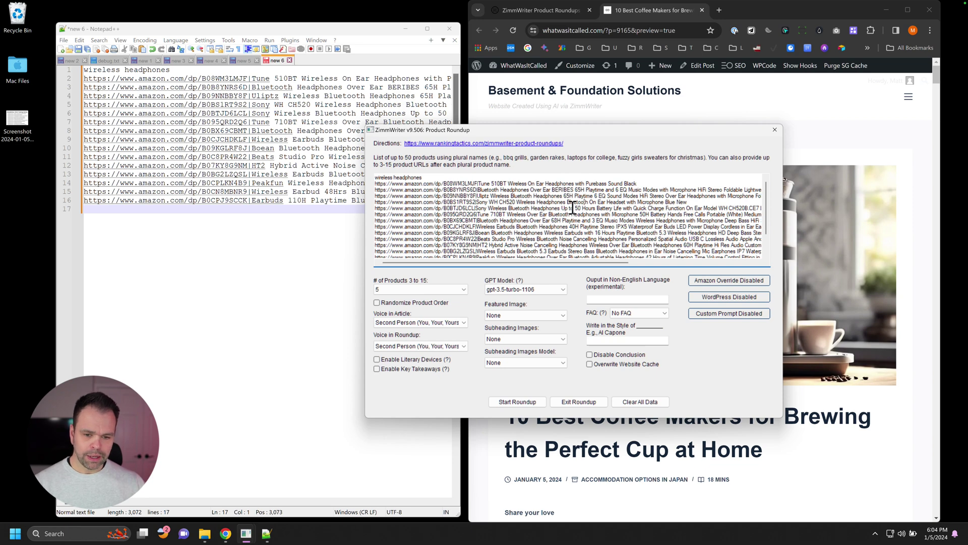
# Step: Keep 5 products and save the Amazon override with domain amazon.ca
pyautogui.click(429, 289)
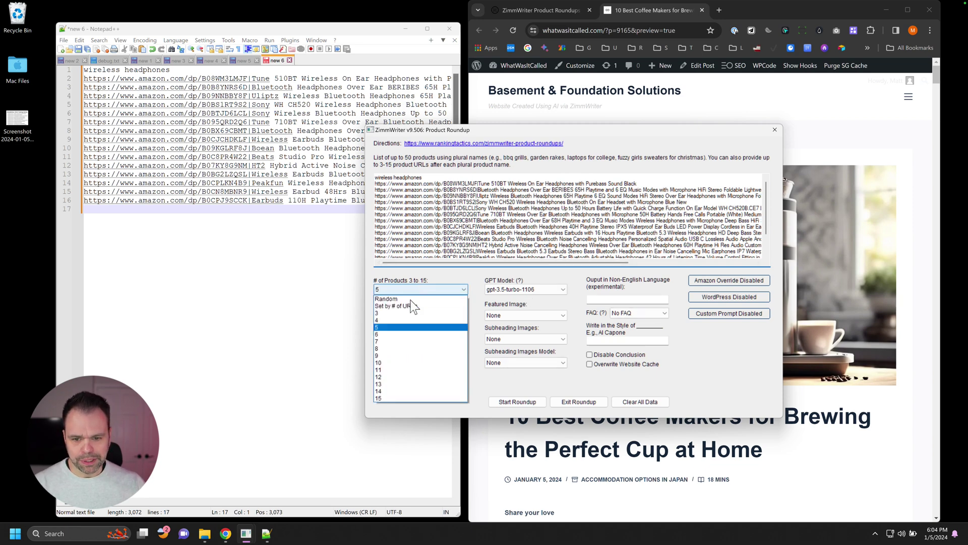
pyautogui.click(417, 290)
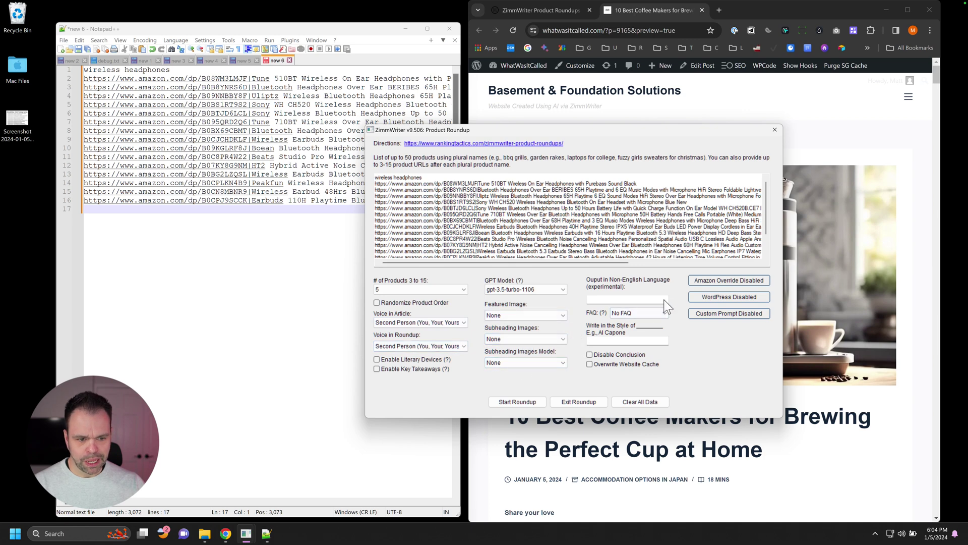
pyautogui.click(733, 280)
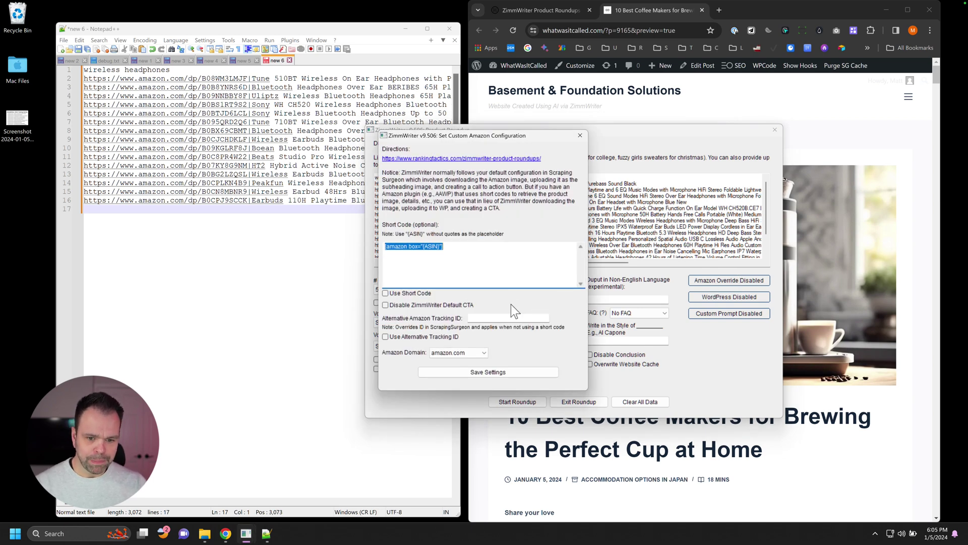
pyautogui.click(466, 352)
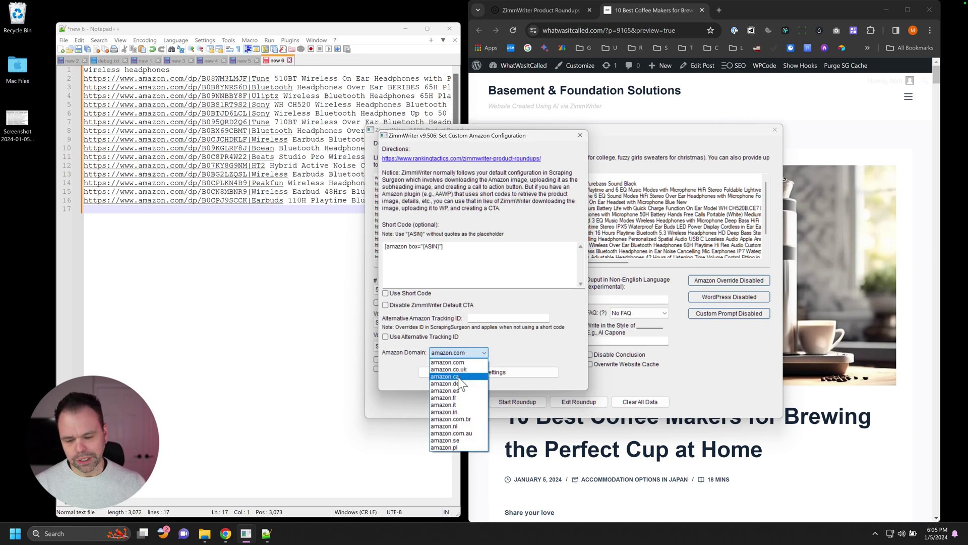
pyautogui.click(459, 377)
pyautogui.click(481, 371)
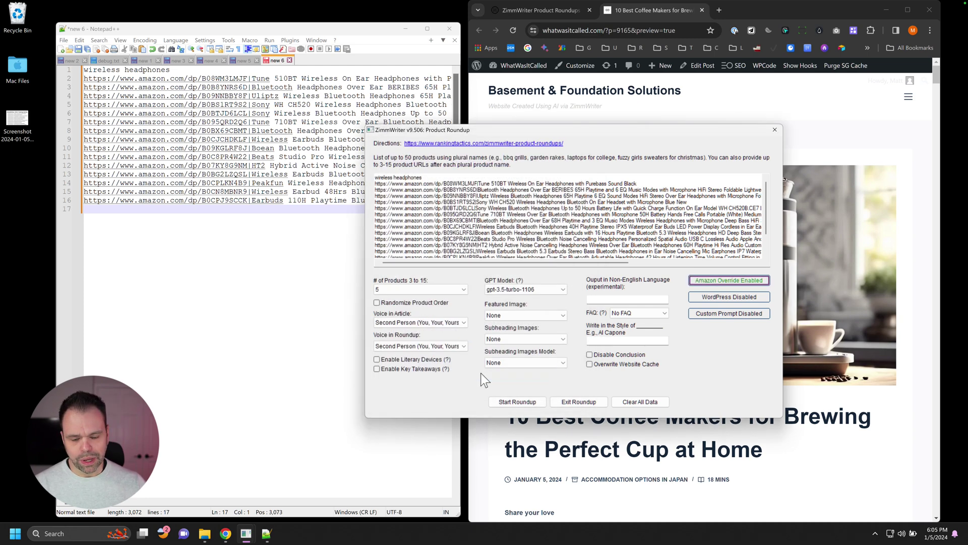
# Step: Delete the old URLs and rerun the roundup to fill in amazon.ca product URLs
pyautogui.moveTo(444, 179); pyautogui.dragTo(746, 423)
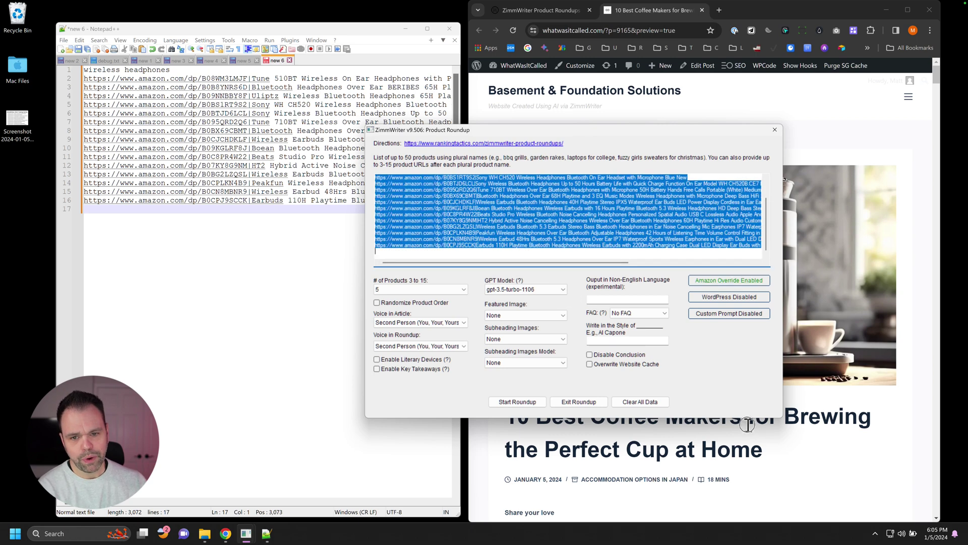
pyautogui.press('Delete')
pyautogui.click(515, 401)
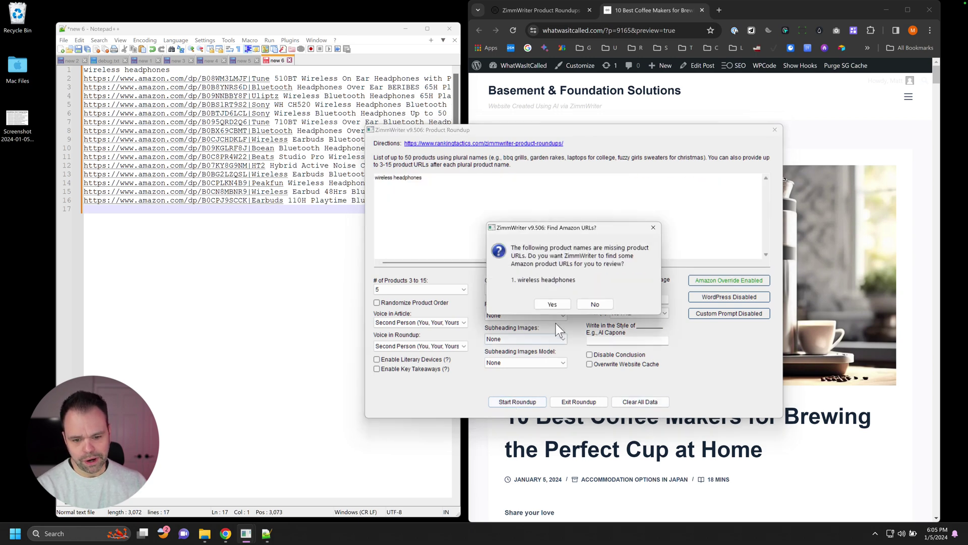
pyautogui.click(555, 305)
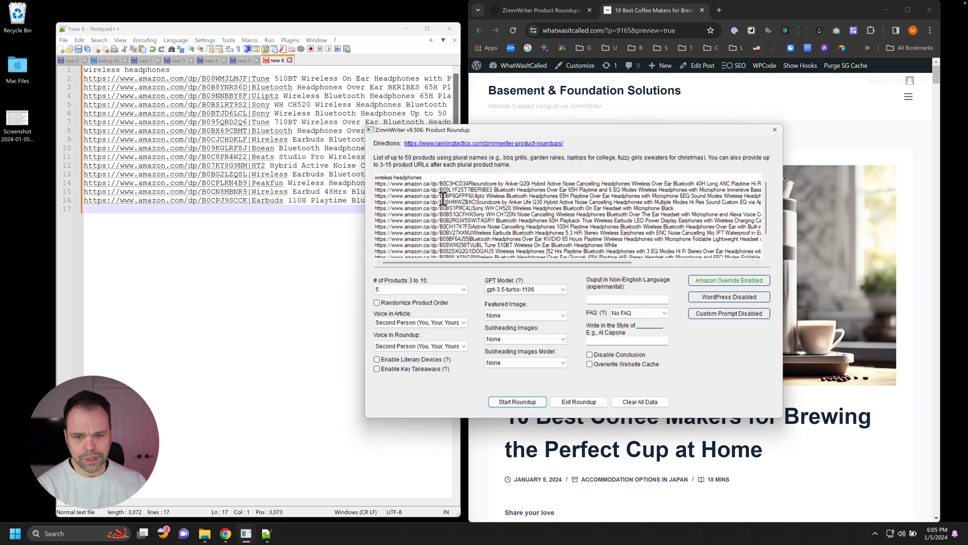
pyautogui.moveTo(427, 190); pyautogui.dragTo(732, 275)
# Step: Turn on Use Short Code in the custom Amazon configuration, comparing with the coffee-maker article
pyautogui.click(729, 280)
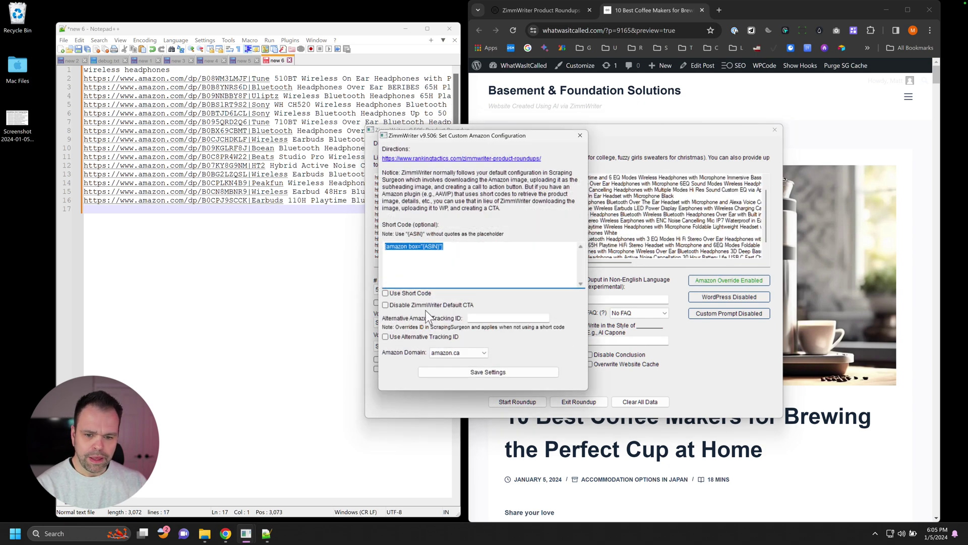
pyautogui.click(395, 294)
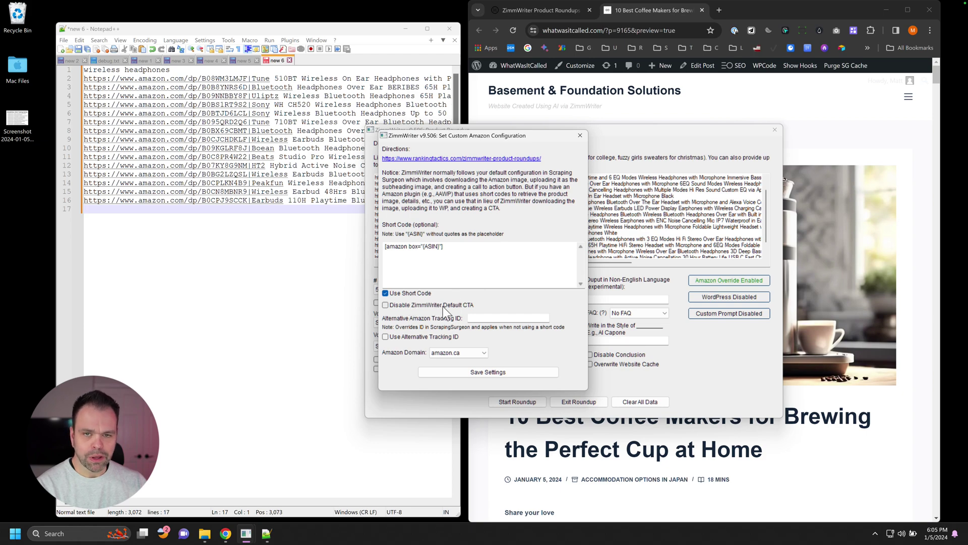
pyautogui.click(829, 86)
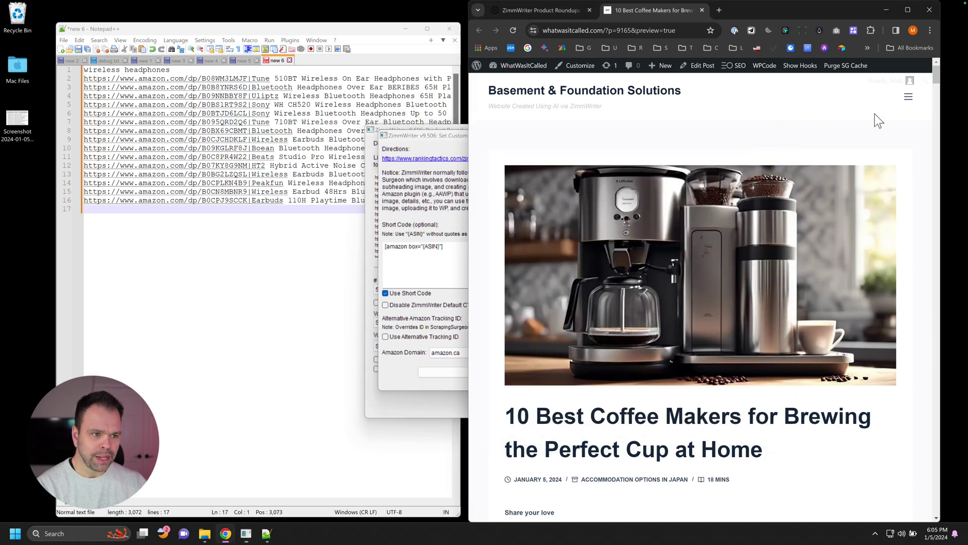
pyautogui.scroll(-7, 812, 268)
pyautogui.scroll(-20, 807, 275)
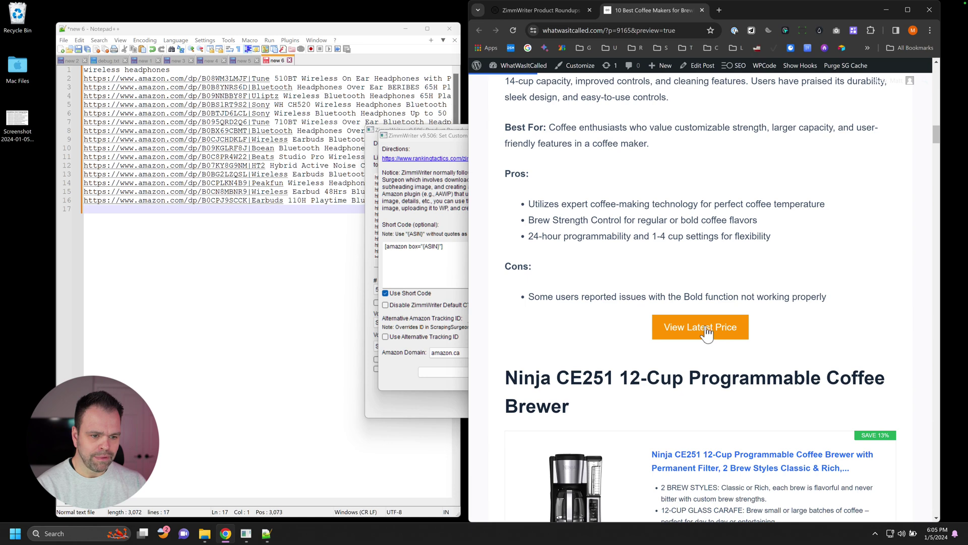
# Step: Enable Use Alternative Tracking ID and close the custom Amazon configuration
pyautogui.click(428, 252)
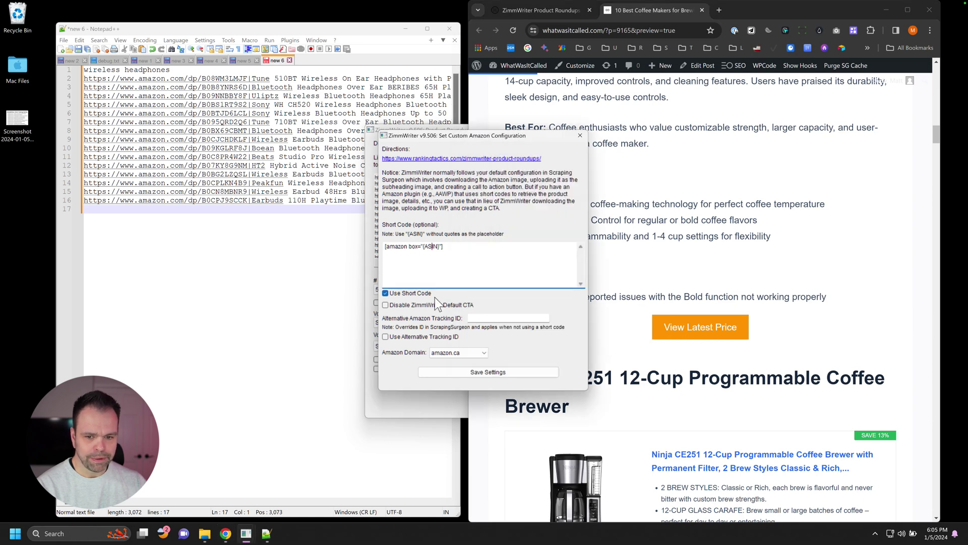
pyautogui.click(486, 319)
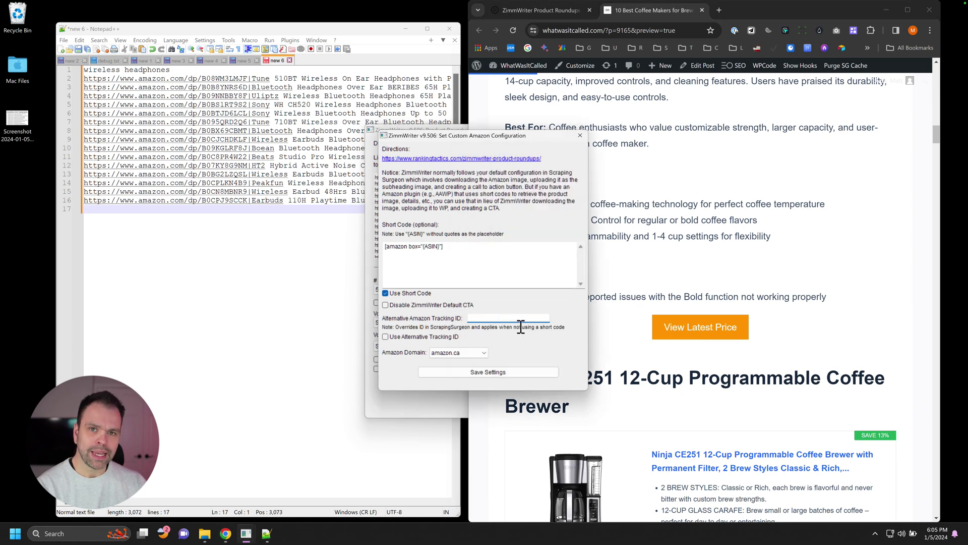
pyautogui.click(711, 327)
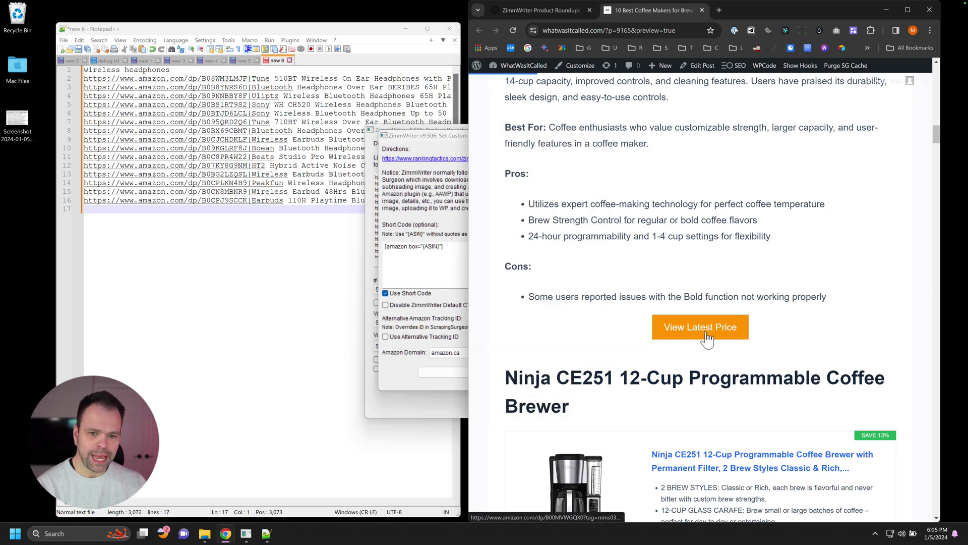
pyautogui.click(420, 216)
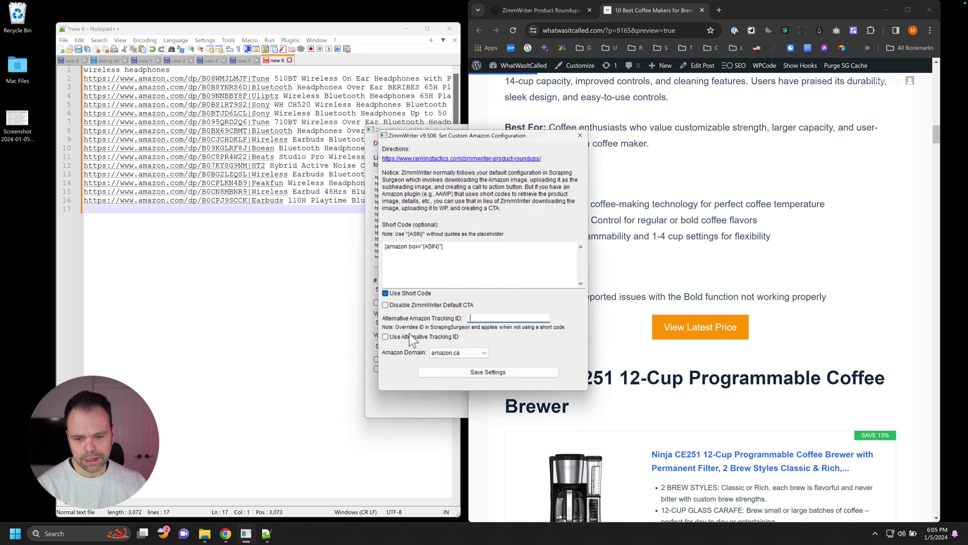
pyautogui.click(391, 338)
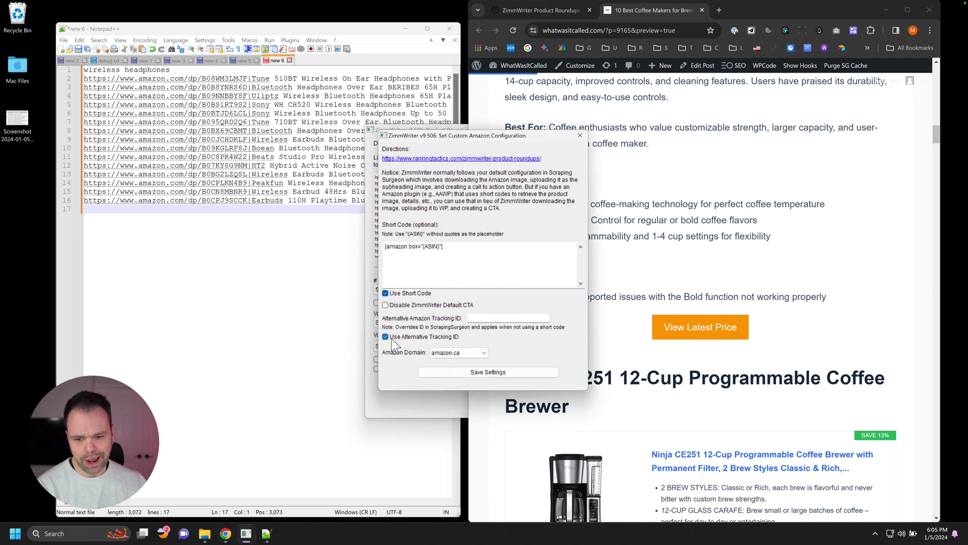
pyautogui.click(580, 135)
pyautogui.click(462, 132)
# Step: Close the Product Roundup window
pyautogui.click(775, 129)
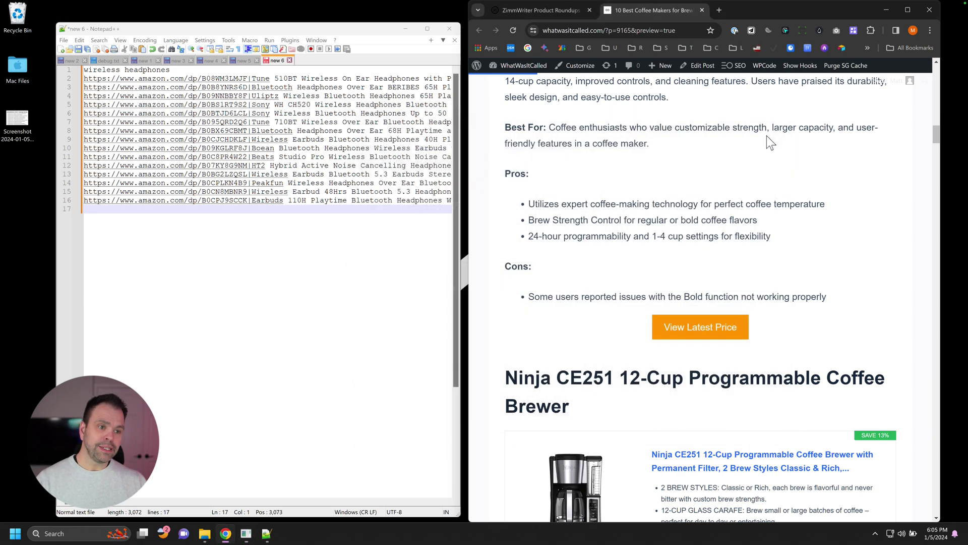